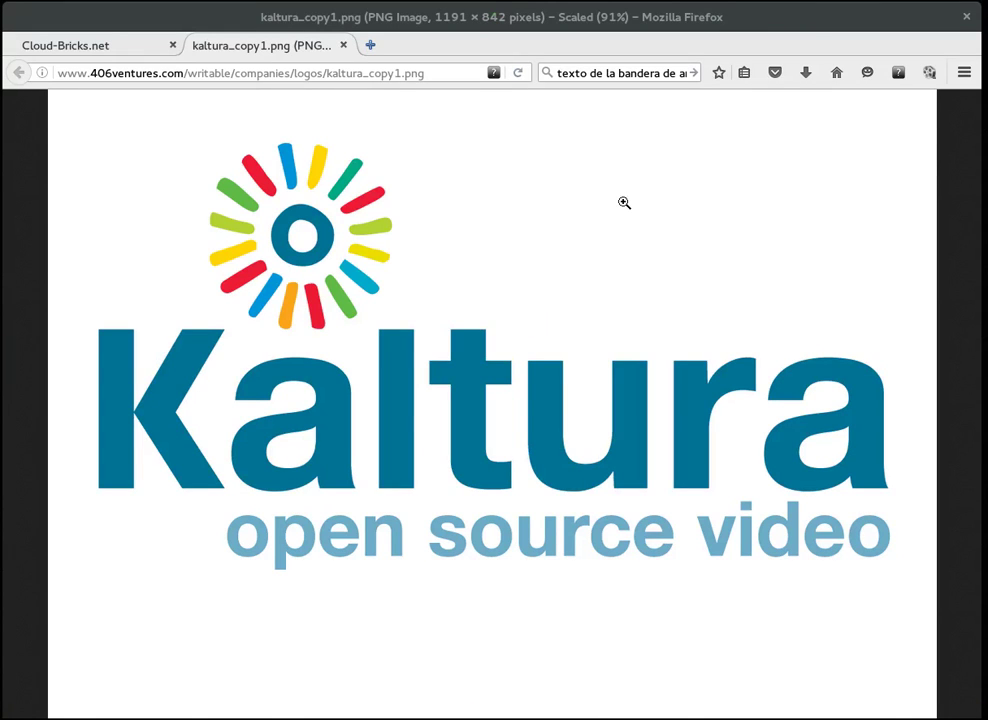
Step: Start a new virtual machine in Cloud-Bricks and name it kaltura
{"action": "left_click", "coordinate": [88, 45]}
{"action": "left_click", "coordinate": [119, 246]}
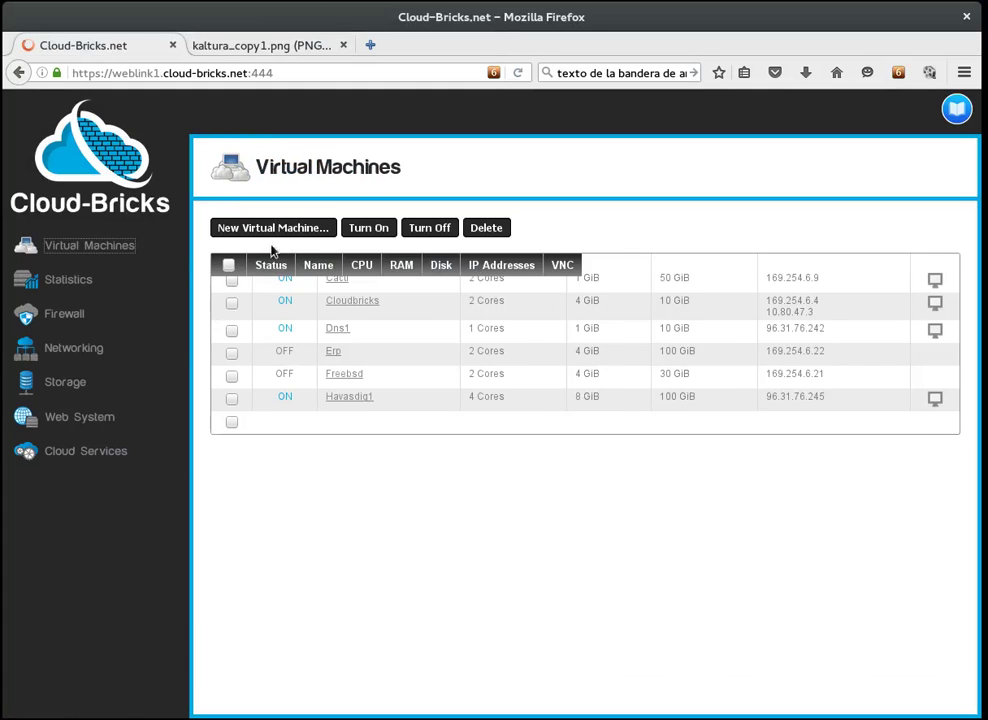
{"action": "left_click", "coordinate": [289, 228]}
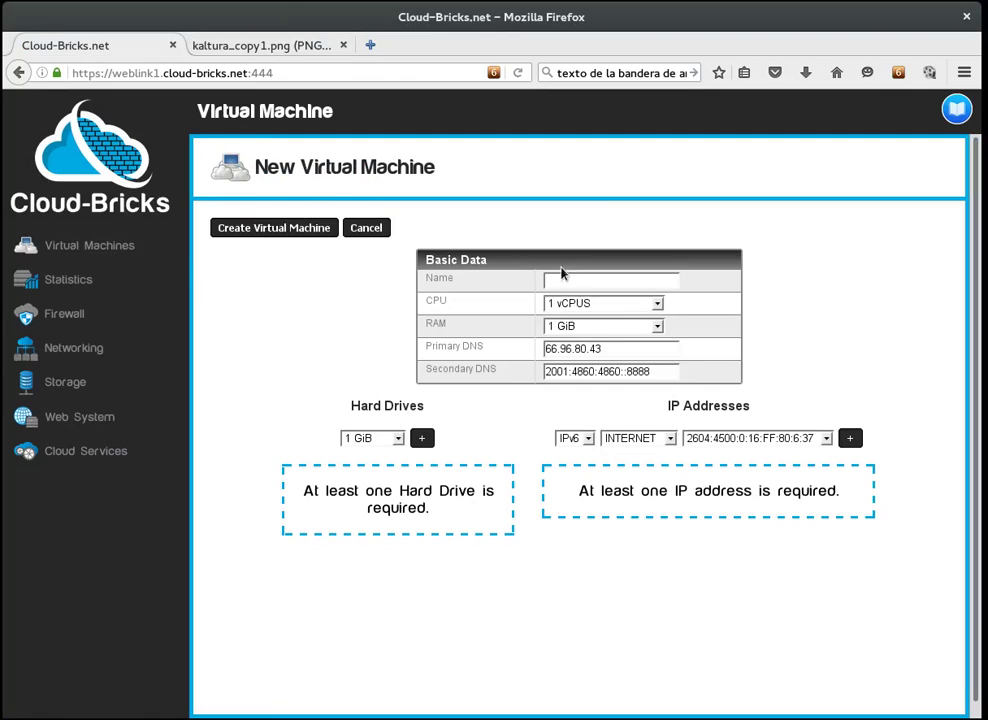
{"action": "left_click", "coordinate": [560, 276]}
{"action": "left_click", "coordinate": [588, 300]}
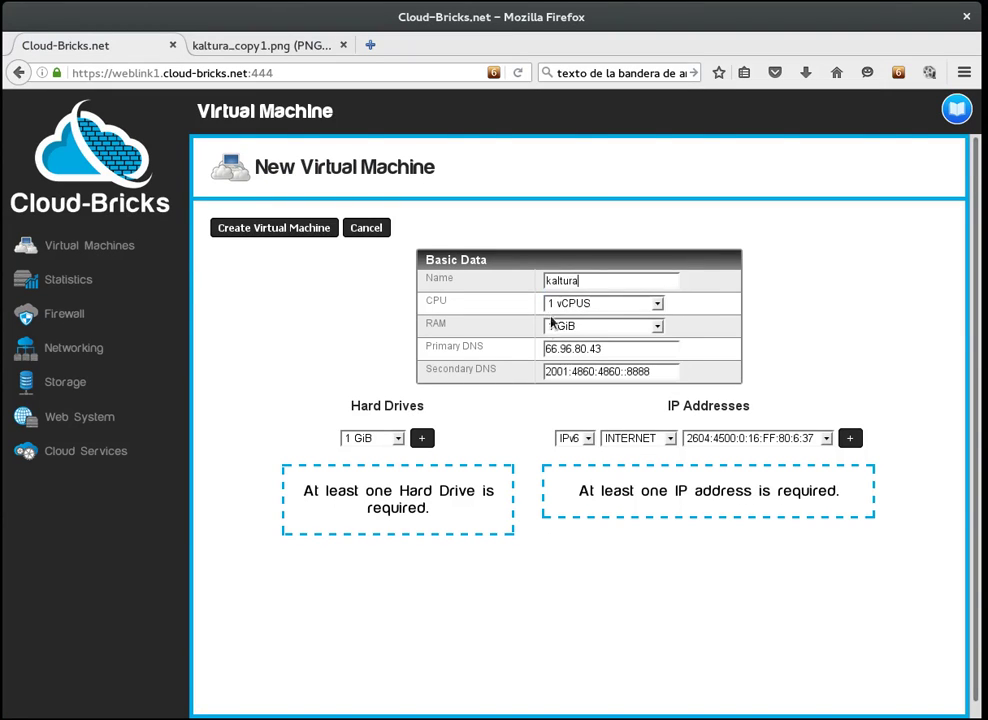
Step: Add an IPv4 address on the NAT network to the machine
{"action": "left_click", "coordinate": [576, 438]}
{"action": "left_click", "coordinate": [576, 467]}
{"action": "left_click", "coordinate": [660, 438]}
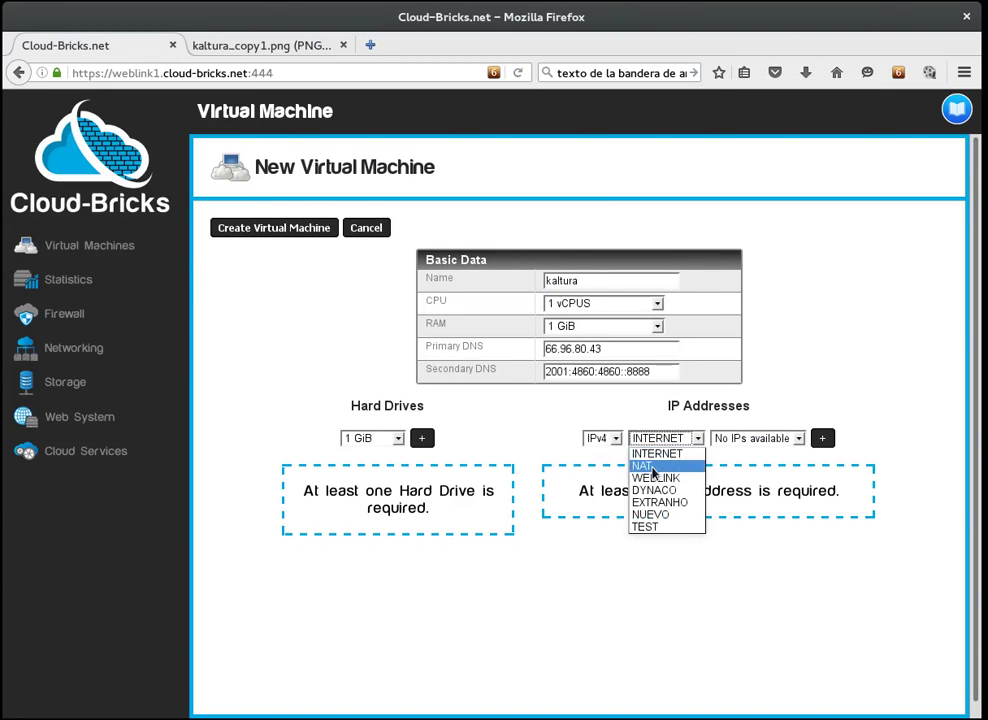
{"action": "left_click", "coordinate": [691, 464]}
{"action": "left_click", "coordinate": [819, 440]}
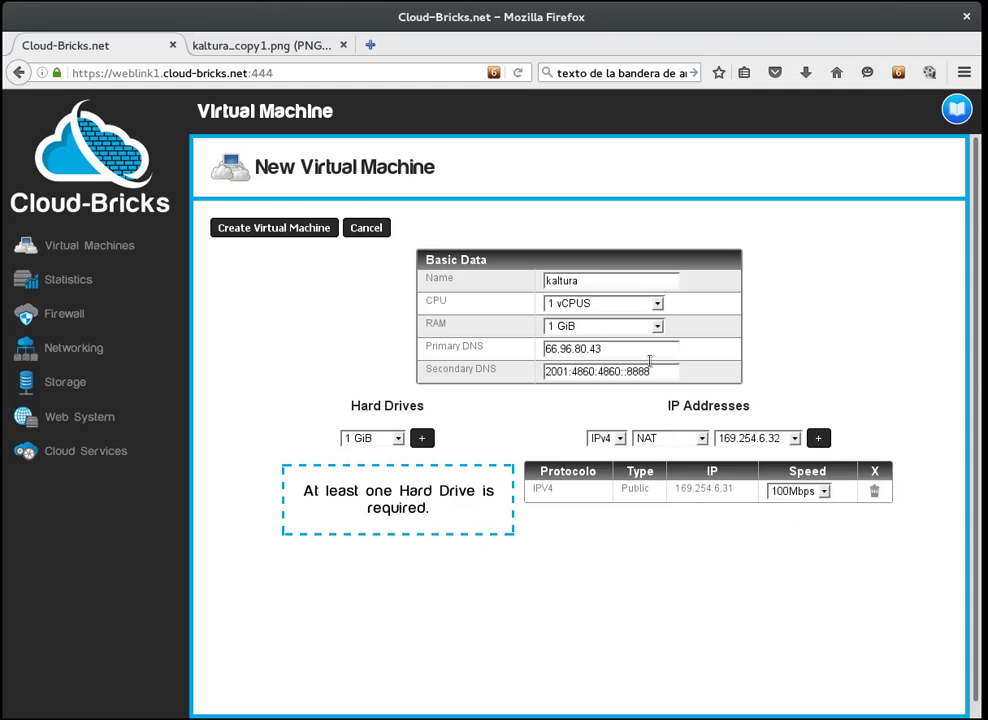
Step: Give the machine 4 vCPUs, 8 GiB RAM and a 100 GiB hard drive
{"action": "left_click", "coordinate": [608, 304]}
{"action": "left_click", "coordinate": [589, 356]}
{"action": "left_click", "coordinate": [592, 328]}
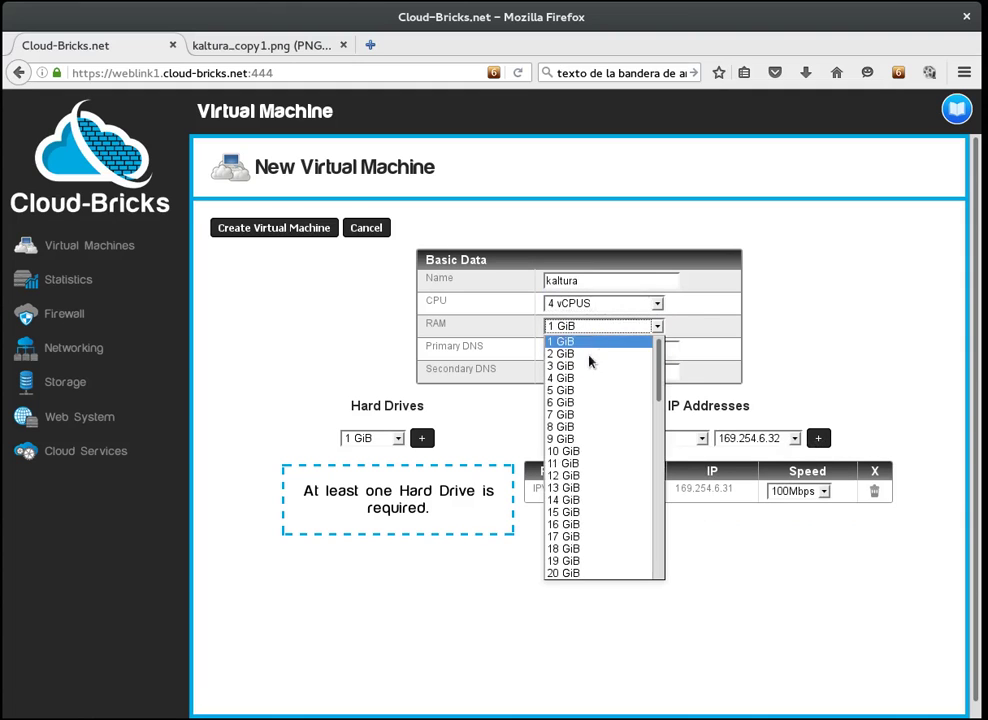
{"action": "left_click", "coordinate": [587, 426]}
{"action": "left_click", "coordinate": [398, 440]}
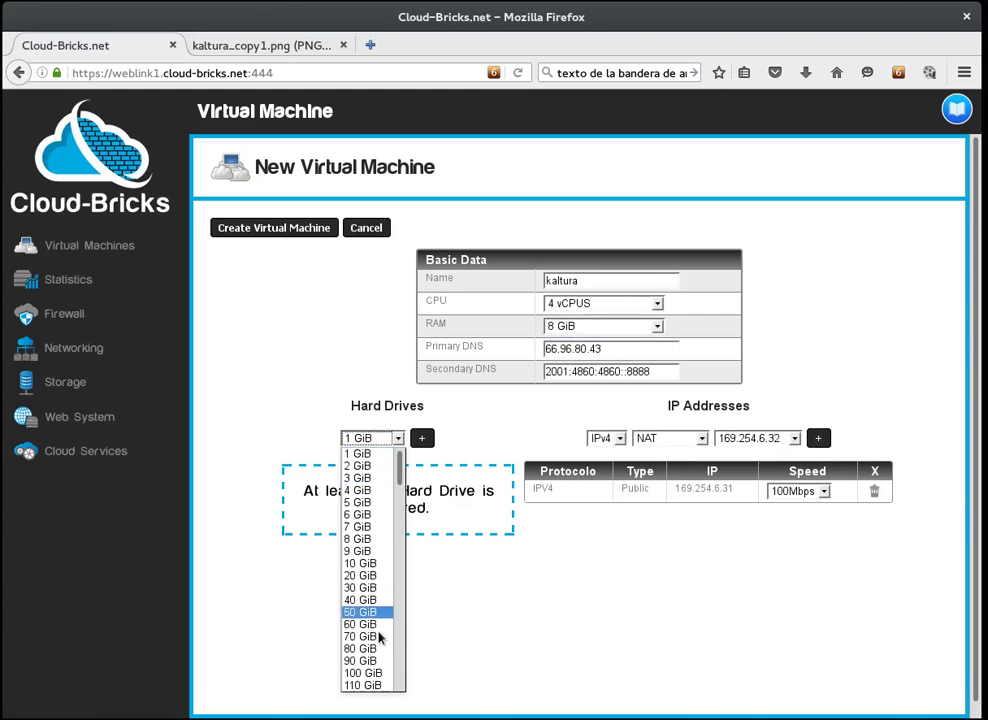
{"action": "left_click", "coordinate": [375, 667]}
{"action": "left_click", "coordinate": [421, 438]}
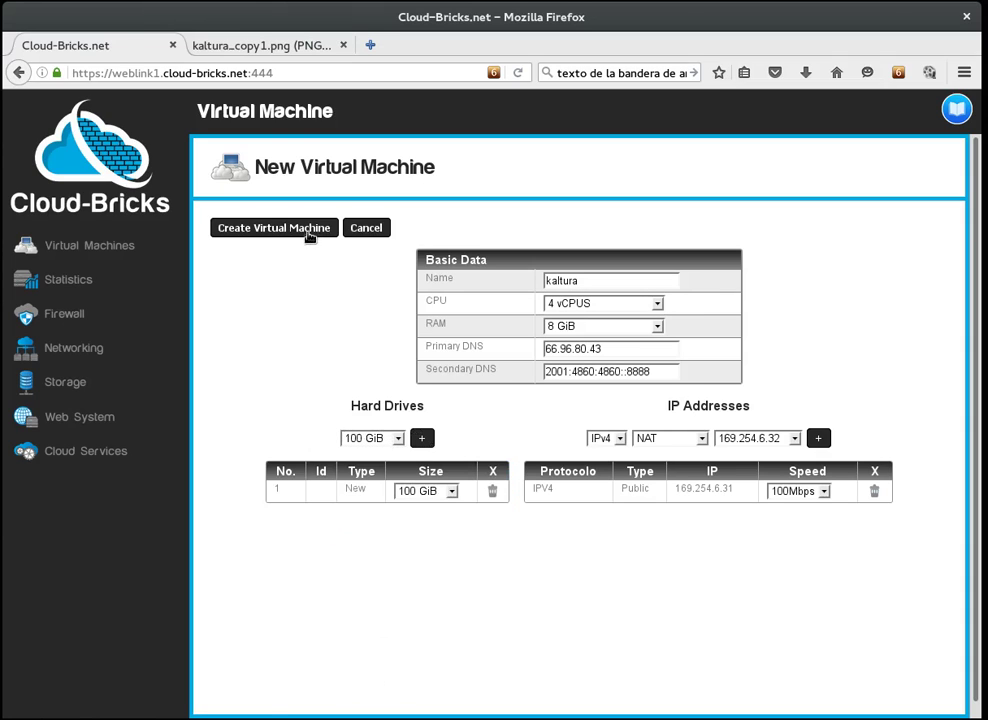
Step: Create the kaltura machine and install Kaltura Video Platform as its stand-alone operating system
{"action": "left_click", "coordinate": [310, 230]}
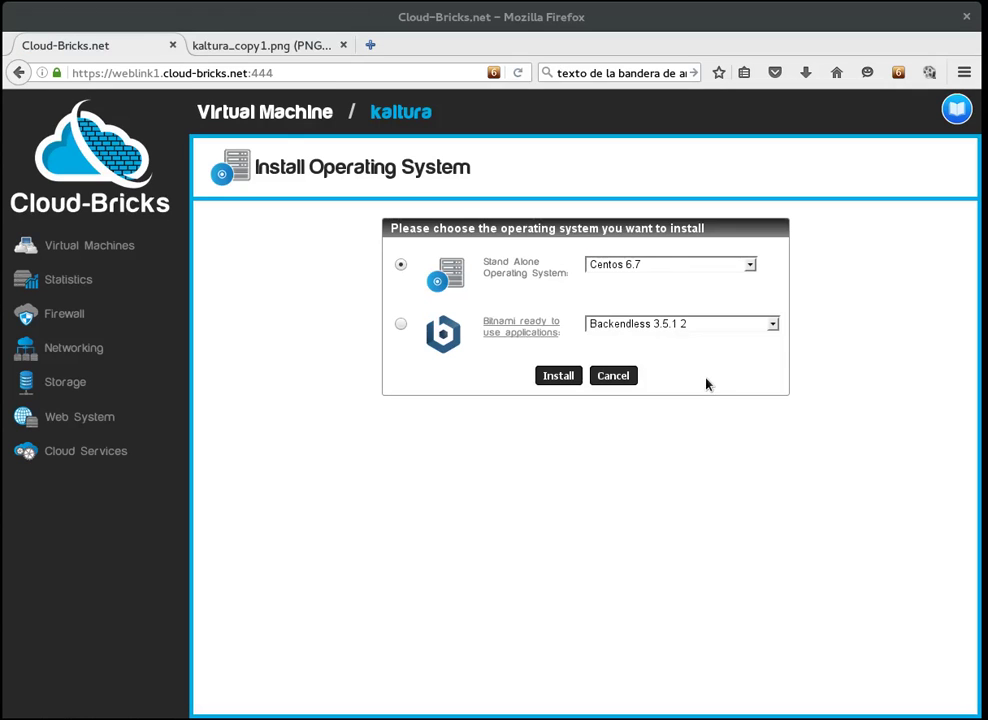
{"action": "left_click", "coordinate": [655, 266]}
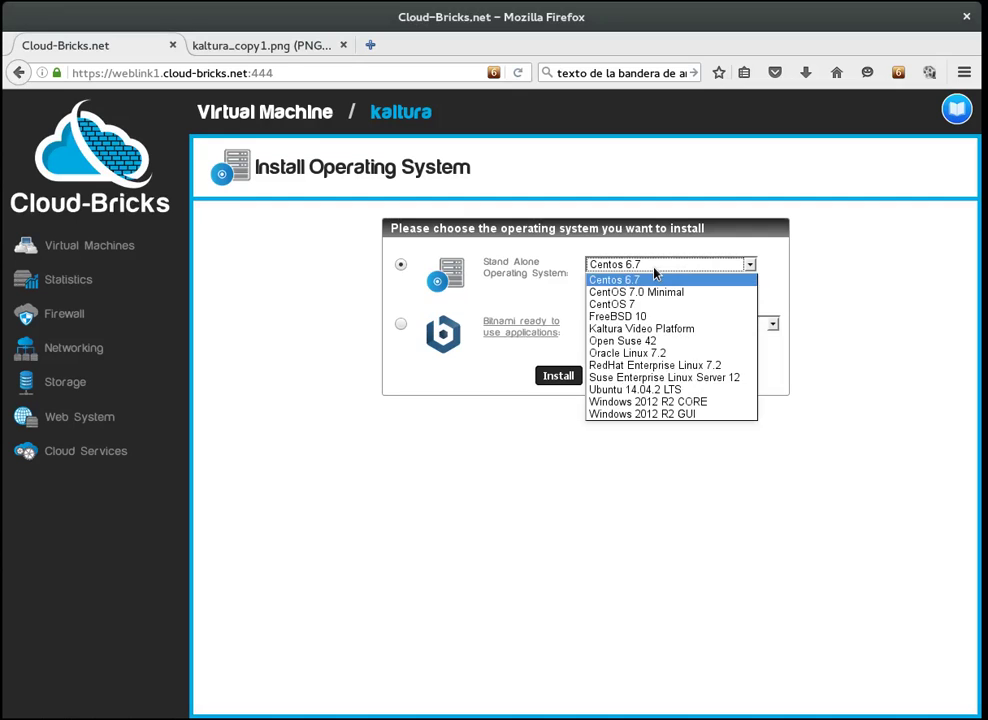
{"action": "left_click", "coordinate": [661, 329]}
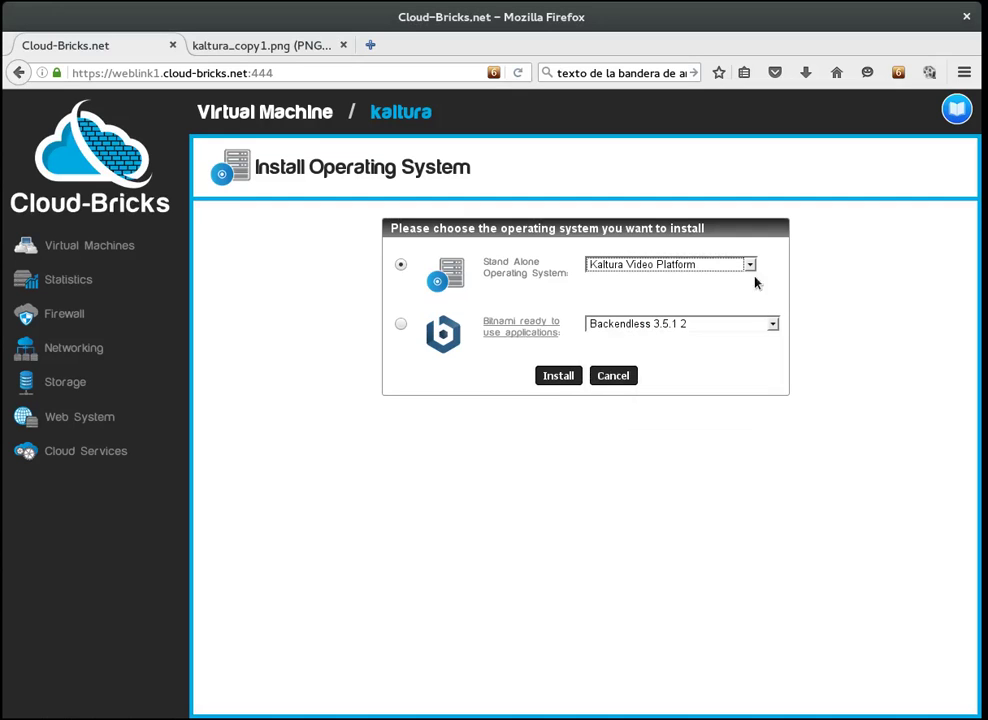
{"action": "left_click", "coordinate": [560, 375]}
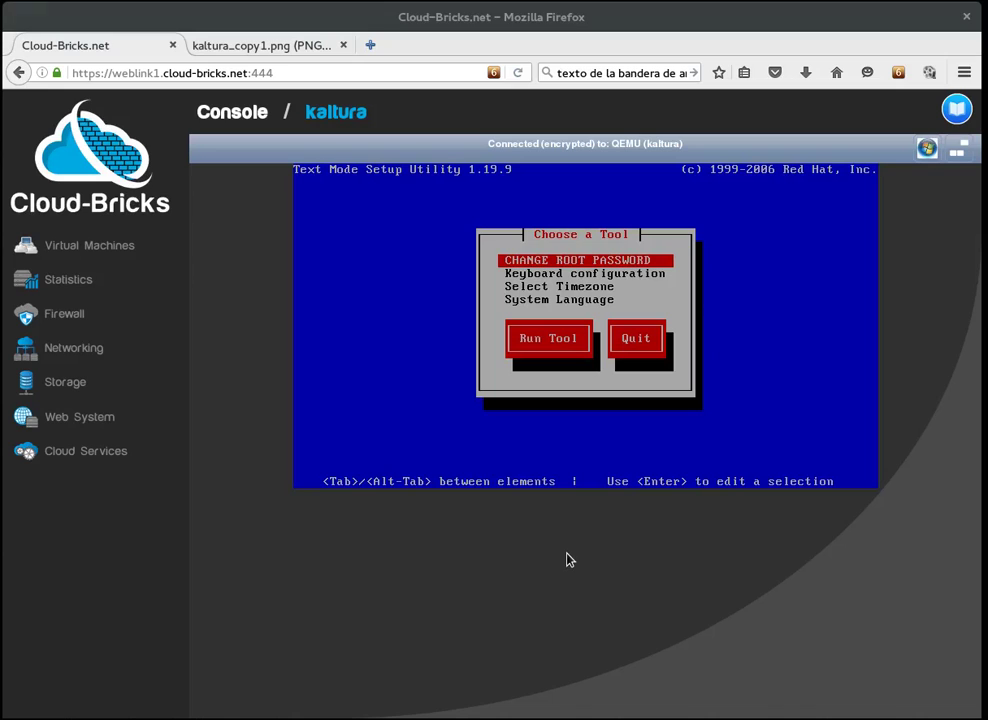
Step: Run the setup utility's root password tool and set a new root password
{"action": "key", "text": "Tab"}
{"action": "key", "text": "Return"}
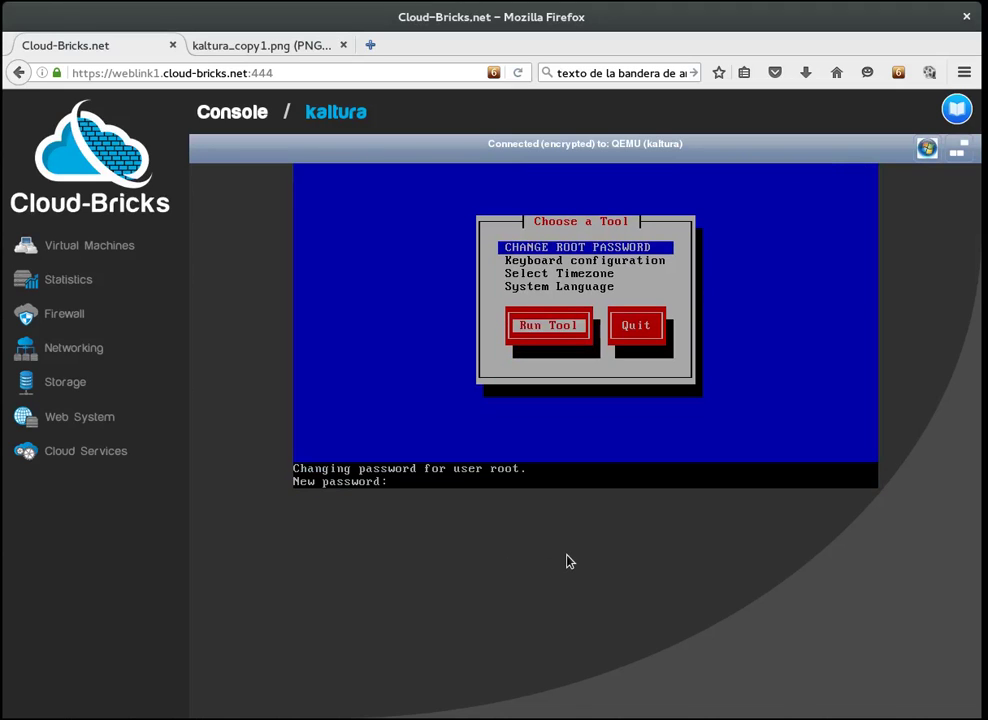
{"action": "key", "text": "Return"}
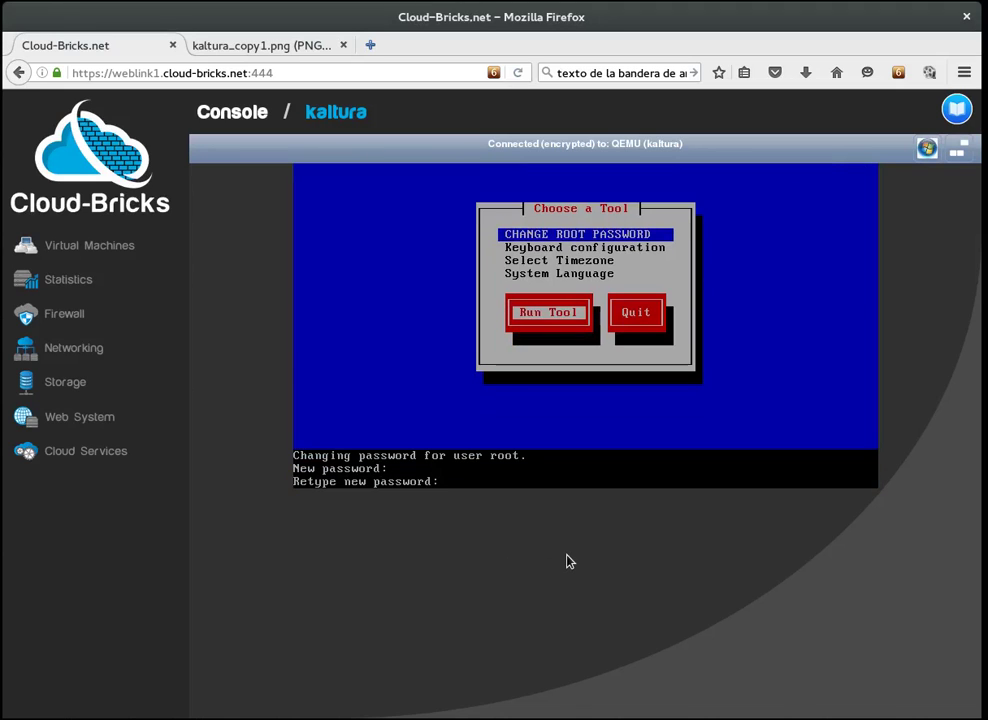
{"action": "key", "text": "Return"}
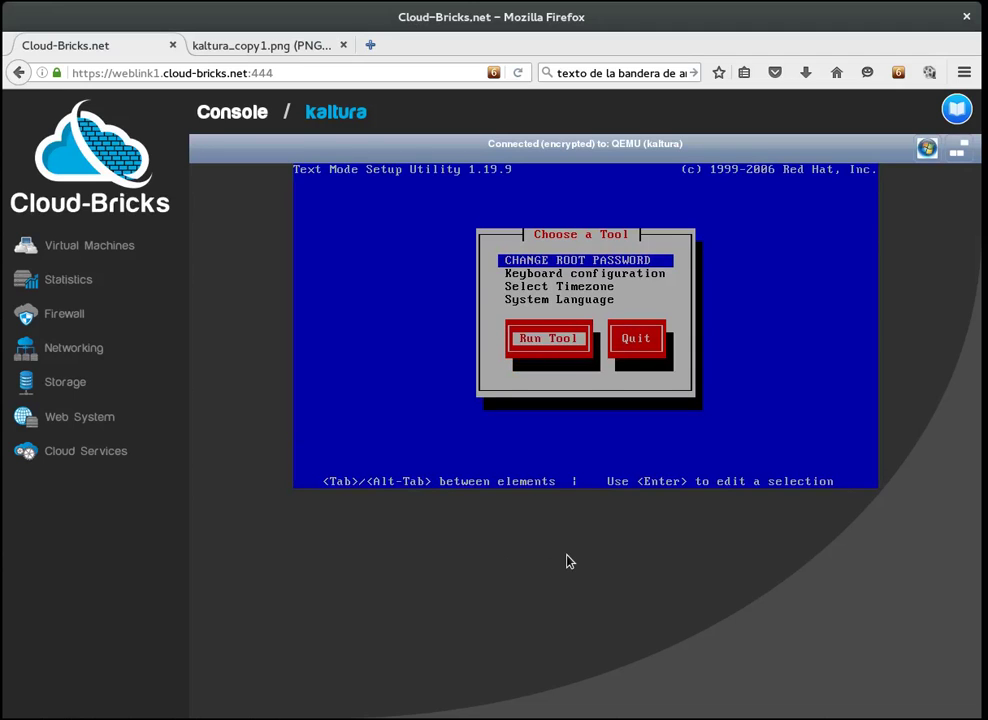
Step: Quit the setup tool, log in as root, and type ./kaltura.sh at the prompt
{"action": "key", "text": "Tab"}
{"action": "key", "text": "Return"}
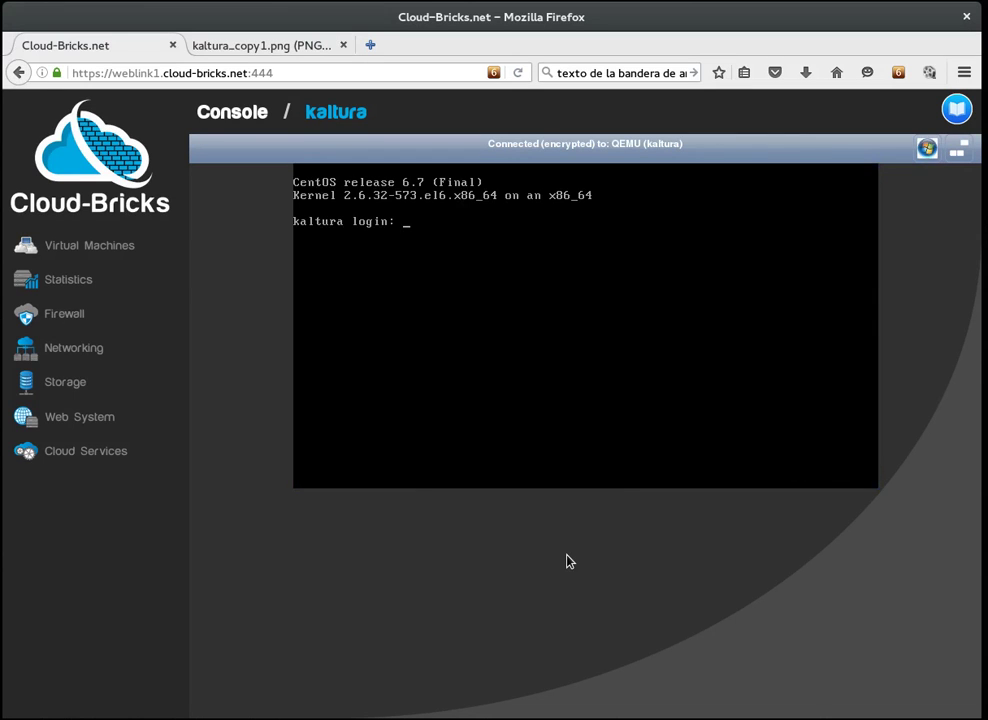
{"action": "type", "text": "root"}
{"action": "key", "text": "Return"}
{"action": "key", "text": "Return"}
{"action": "key", "text": "Return"}
{"action": "key", "text": "Return"}
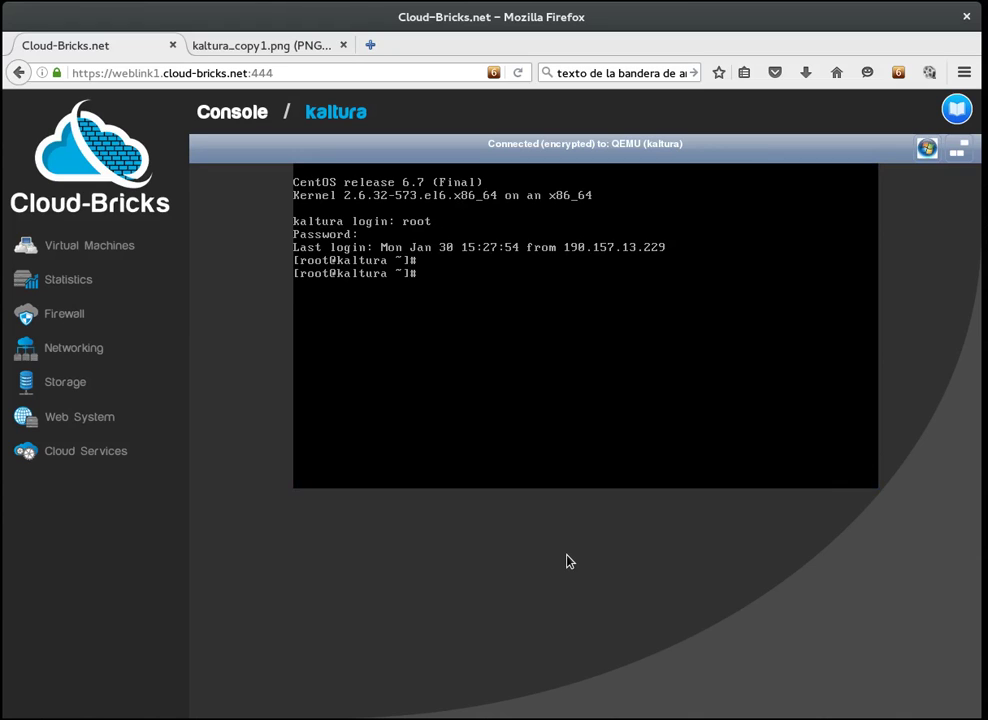
{"action": "type", "text": "./kaltura.sh"}
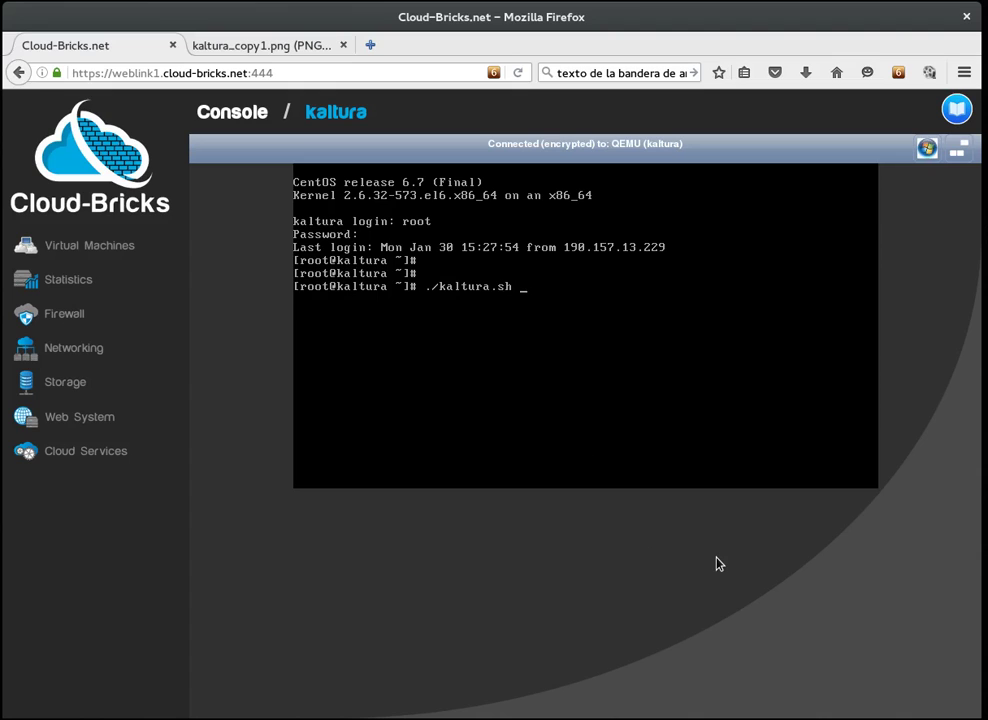
Step: Run ./kaltura.sh, entering the admin e-mail and the admin password twice
{"action": "key", "text": "Return"}
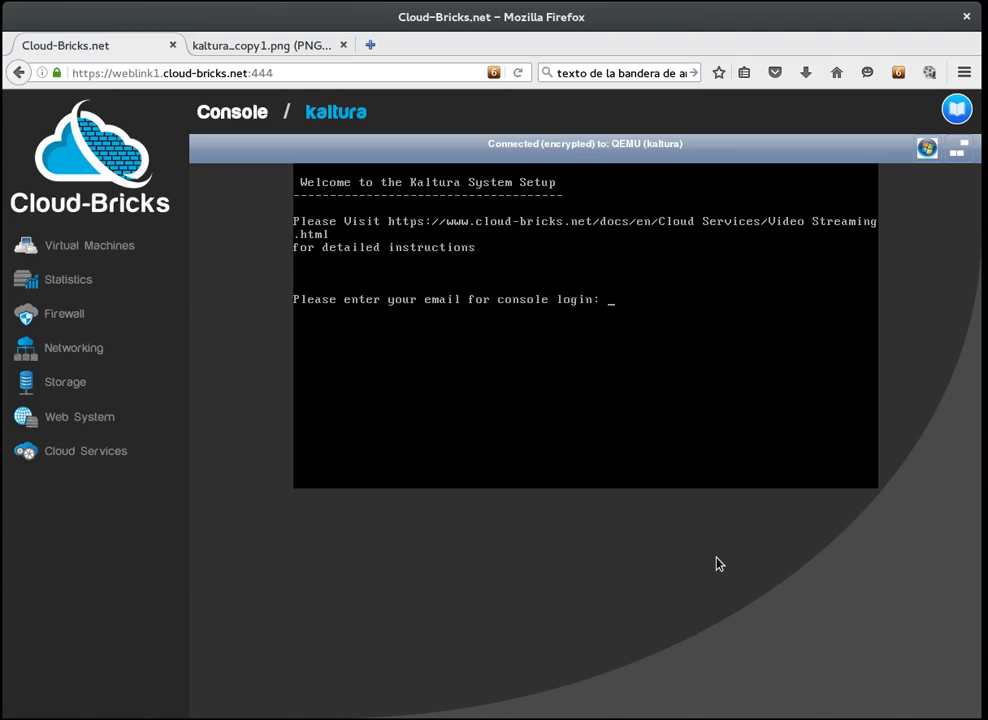
{"action": "type", "text": "myemail@example.com"}
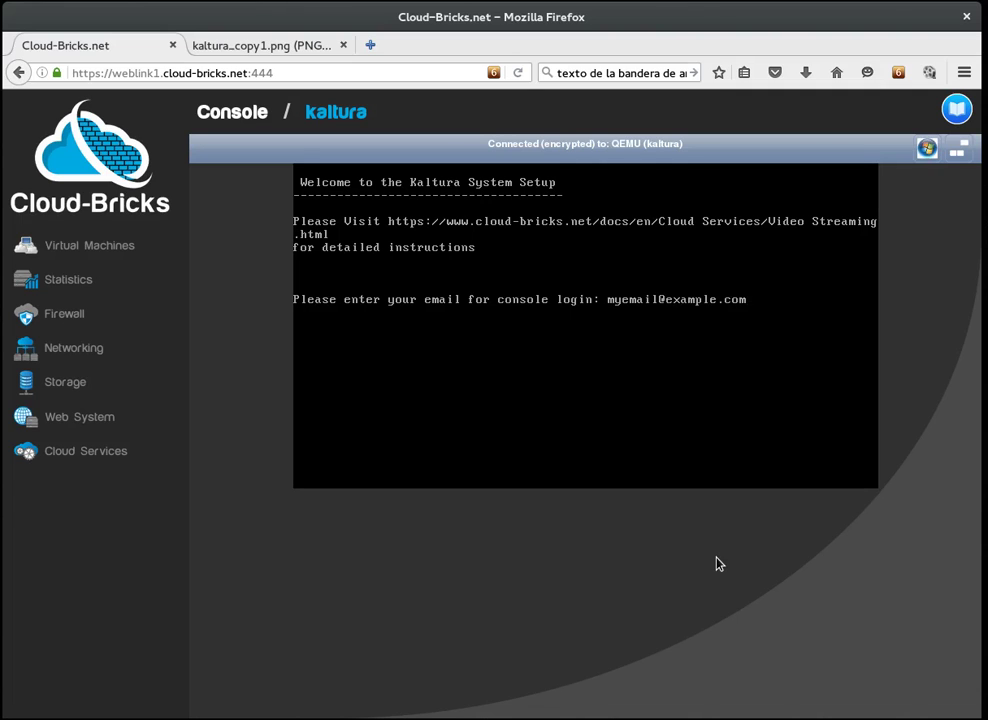
{"action": "key", "text": "Return"}
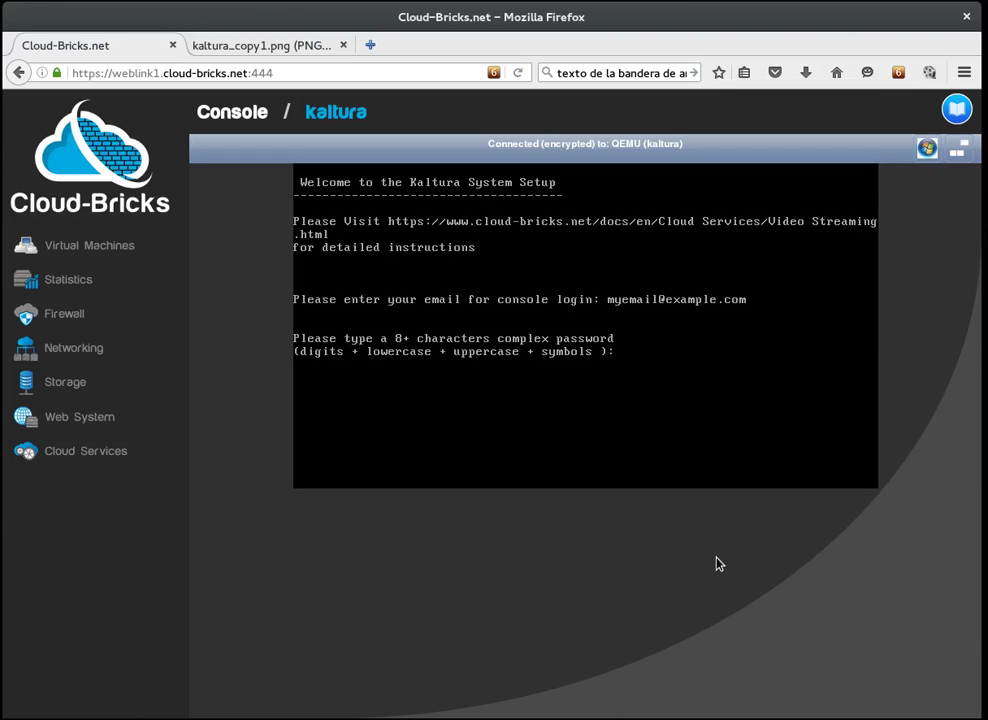
{"action": "type", "text": "Kaltura!123"}
{"action": "key", "text": "Return"}
{"action": "type", "text": "Kalt"}
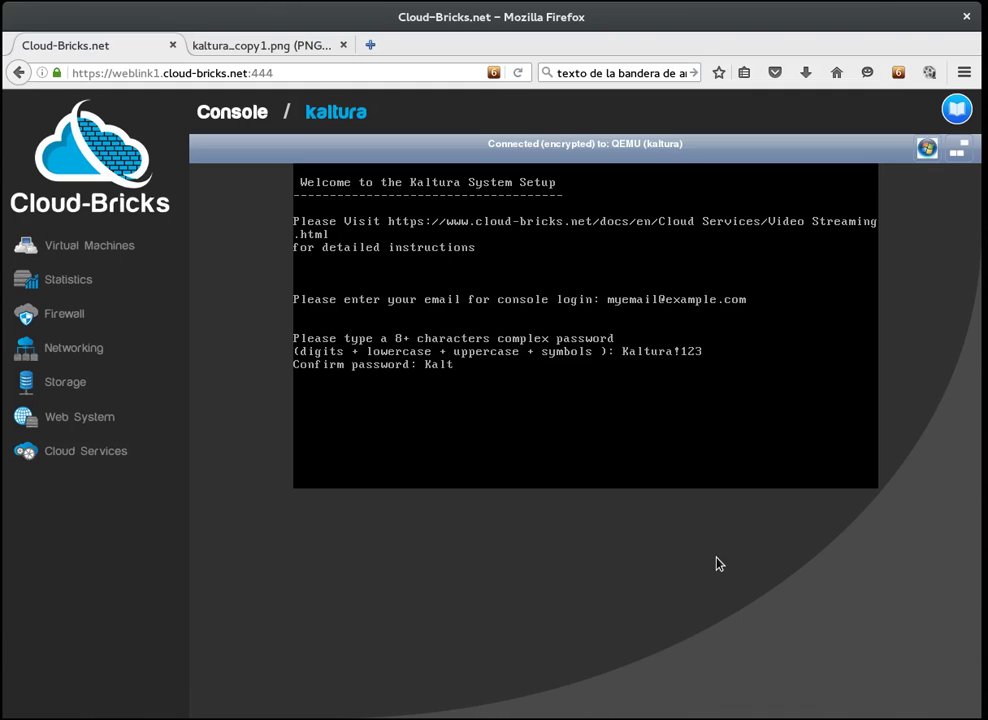
{"action": "type", "text": "ura!123"}
{"action": "key", "text": "Return"}
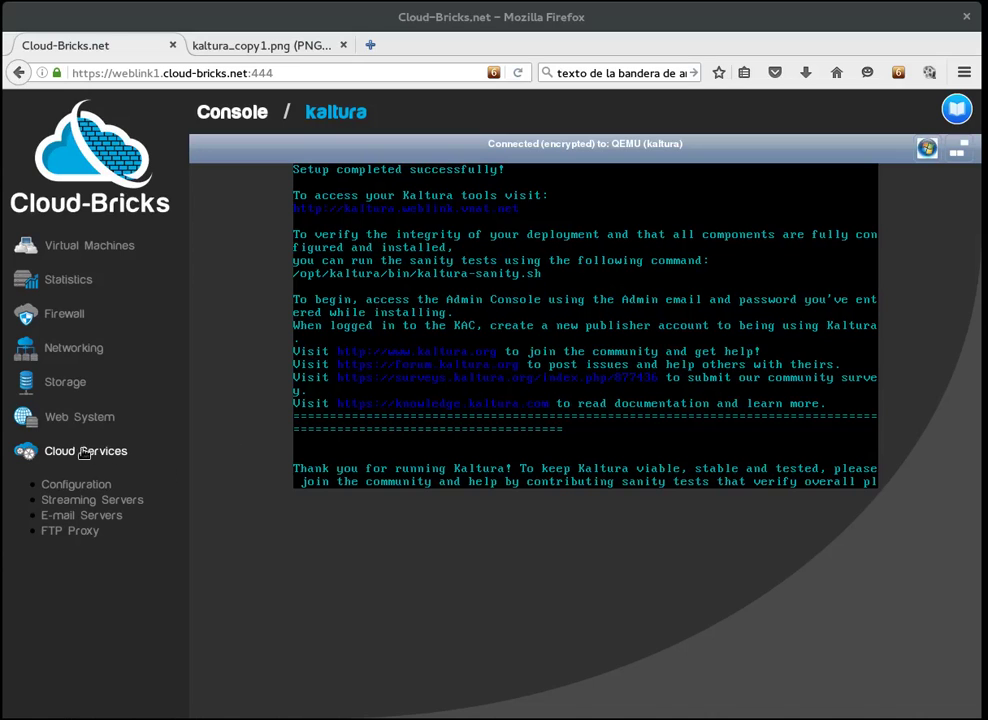
Step: On Streaming Servers, add a server on the kaltura machine with RTMP broadcast allowed from WEBLINK
{"action": "left_click", "coordinate": [118, 505]}
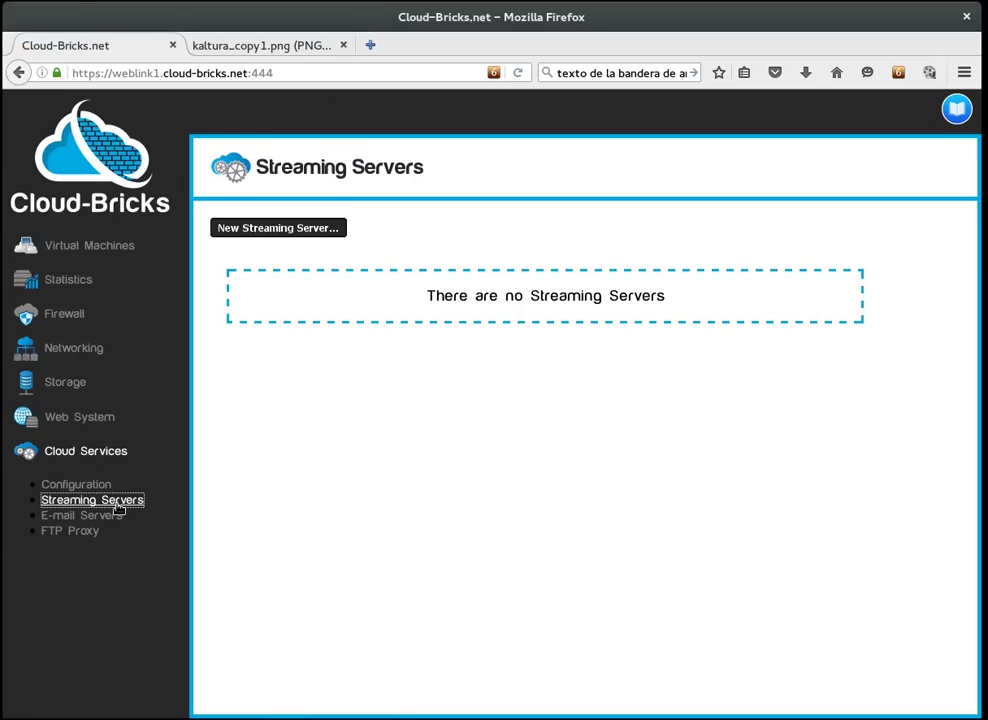
{"action": "left_click", "coordinate": [252, 228]}
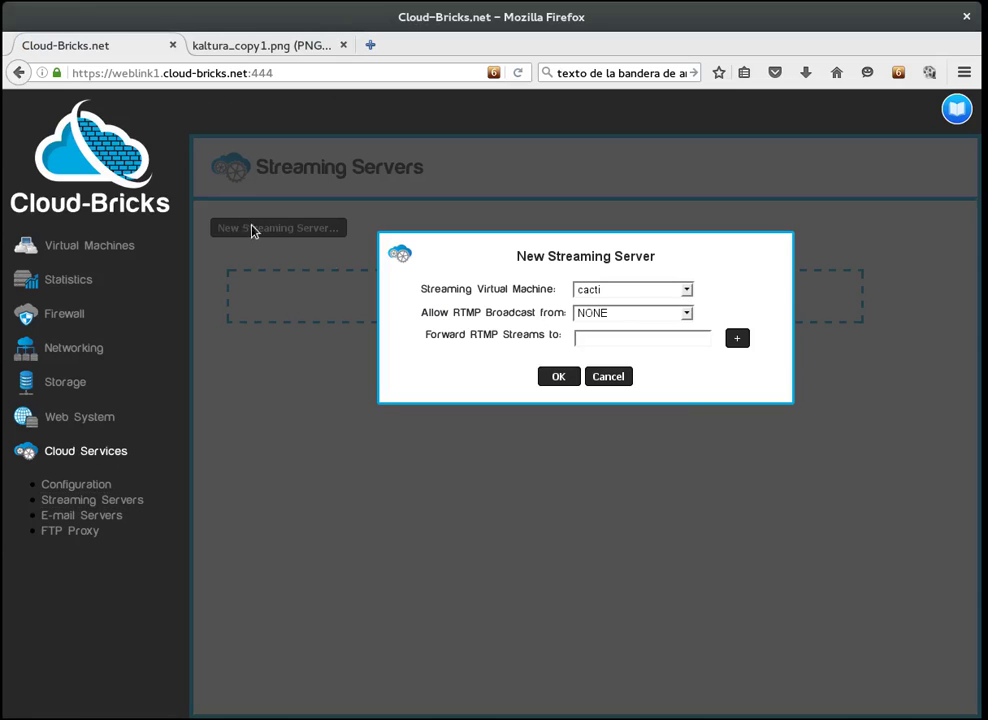
{"action": "left_click", "coordinate": [613, 289]}
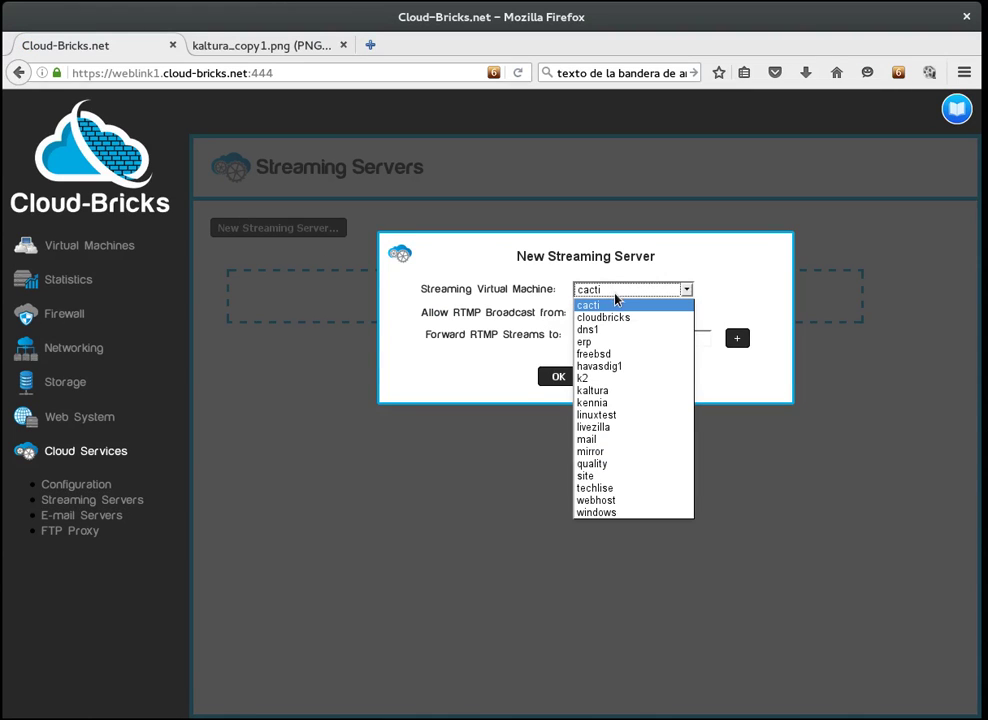
{"action": "left_click", "coordinate": [620, 391]}
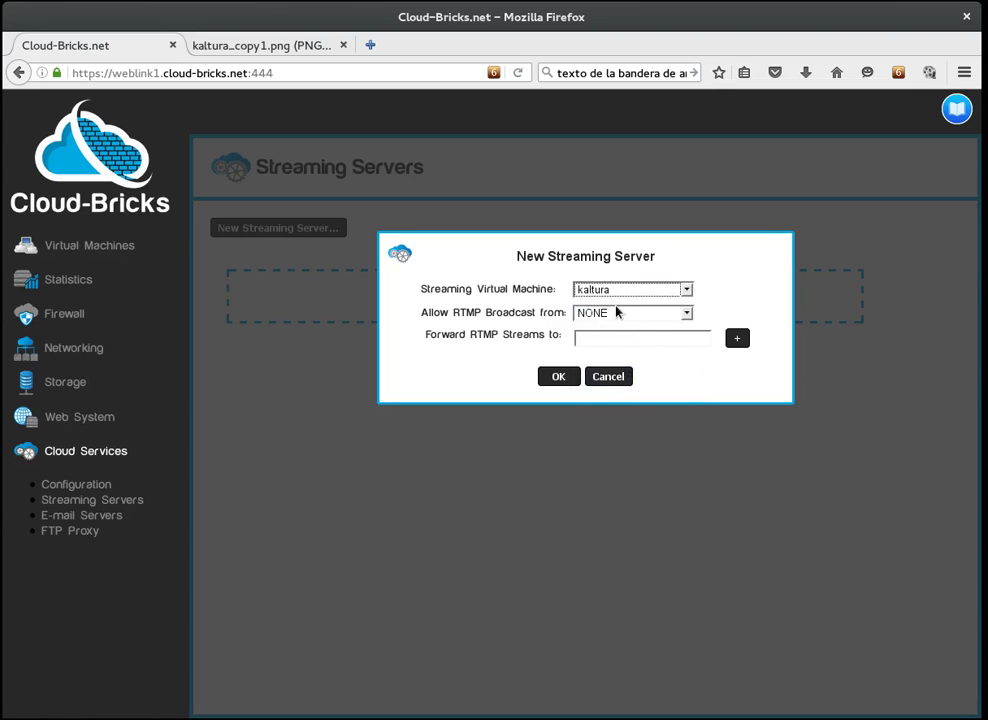
{"action": "left_click", "coordinate": [617, 312]}
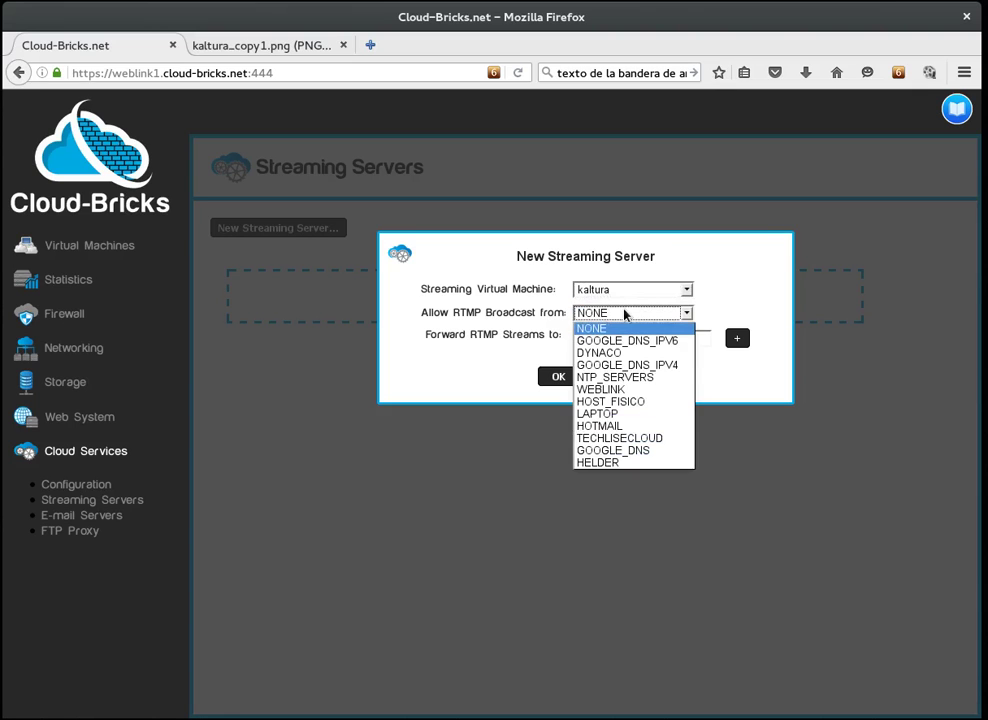
{"action": "left_click", "coordinate": [614, 390]}
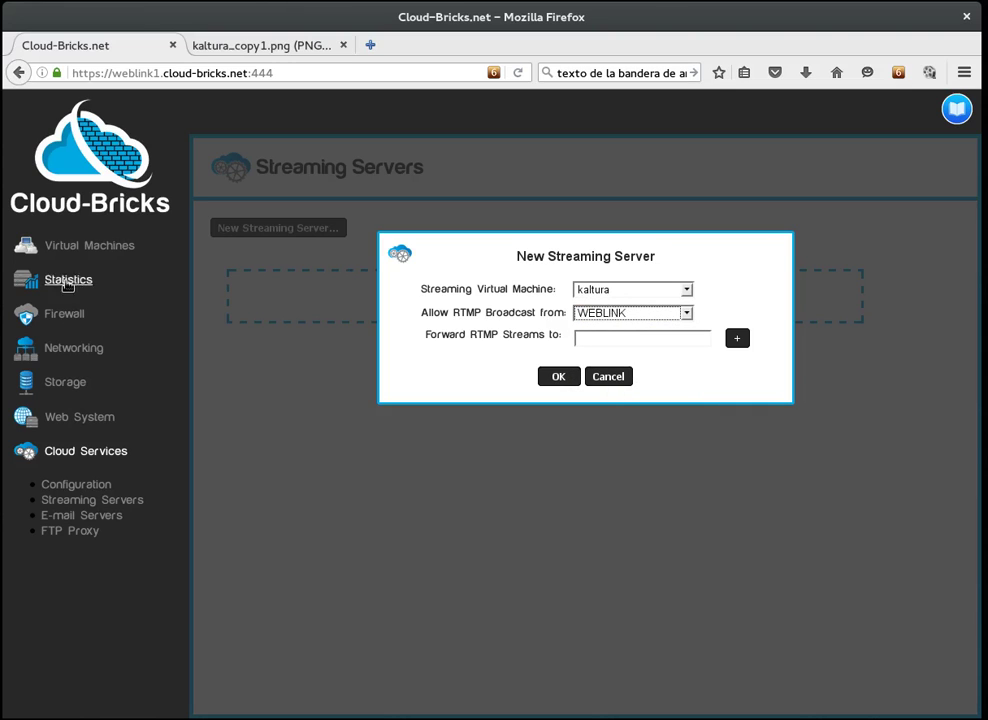
{"action": "left_click", "coordinate": [559, 376]}
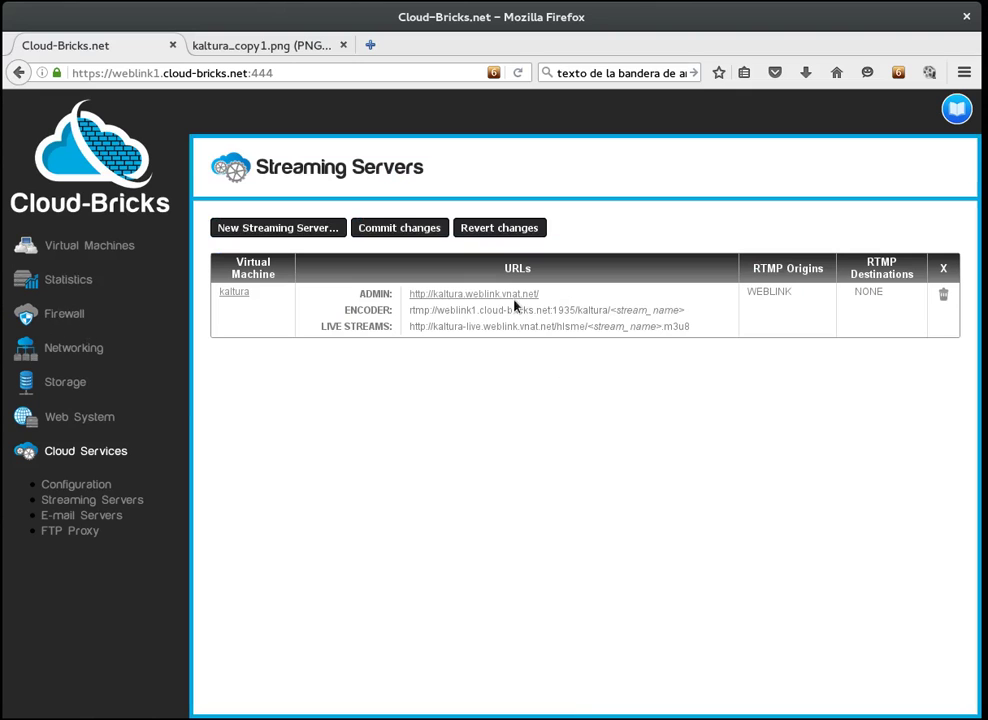
Step: Commit the changes to save the kaltura streaming server
{"action": "left_click", "coordinate": [415, 233]}
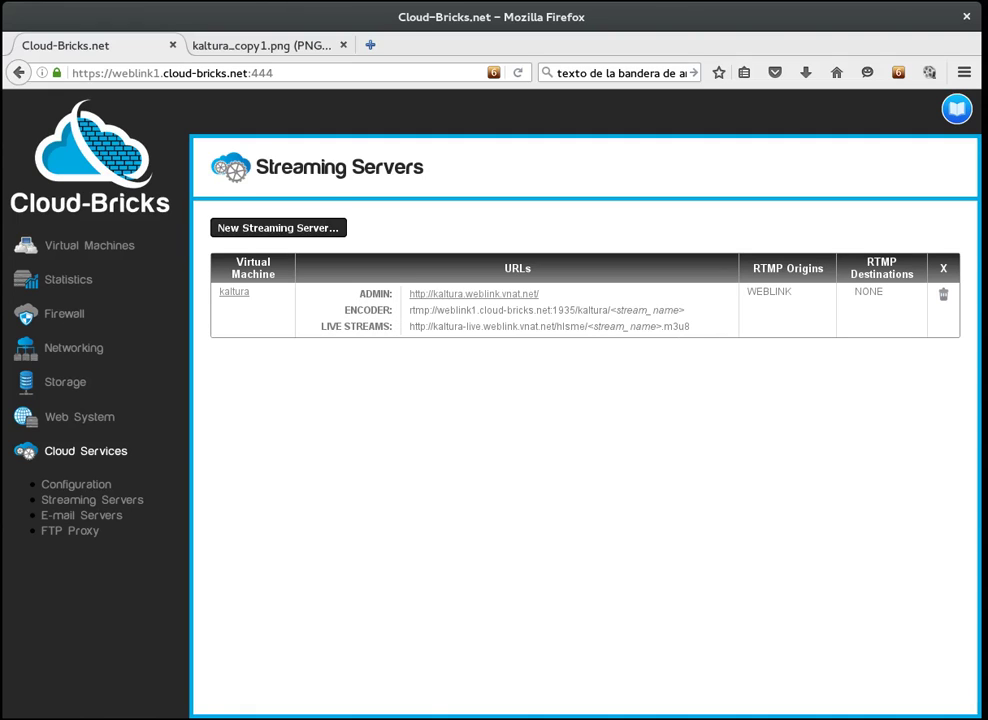
Step: Open the ADMIN URL, go to the Kaltura Administration Console, and log in with the saved credentials
{"action": "left_click", "coordinate": [450, 294]}
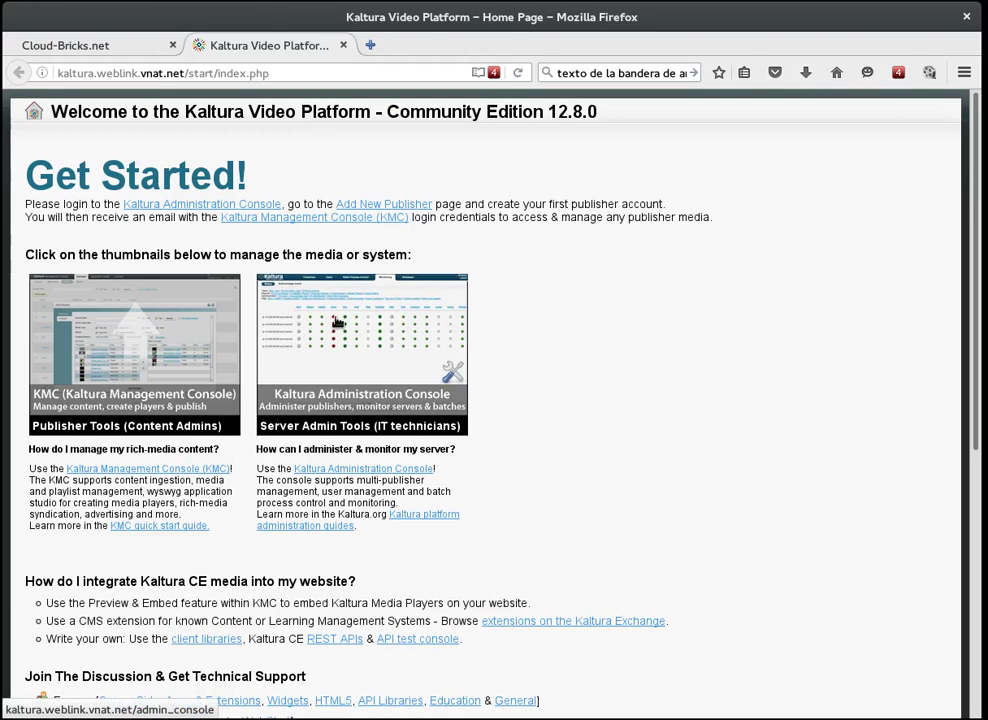
{"action": "left_click", "coordinate": [336, 322]}
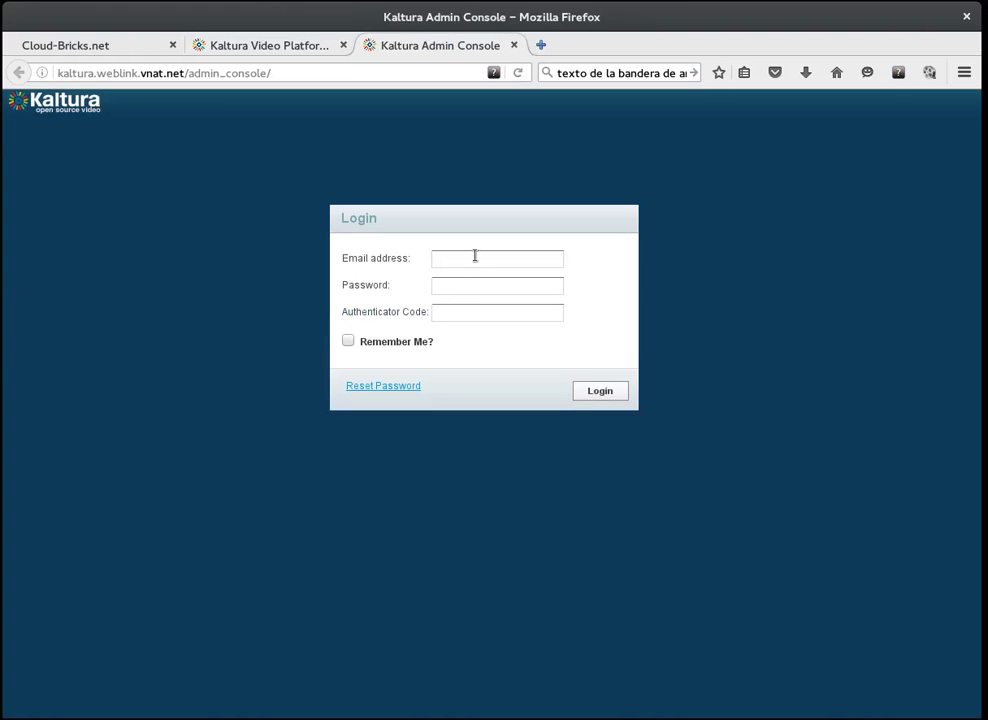
{"action": "left_click", "coordinate": [477, 259]}
{"action": "left_click", "coordinate": [480, 278]}
{"action": "left_click", "coordinate": [598, 391]}
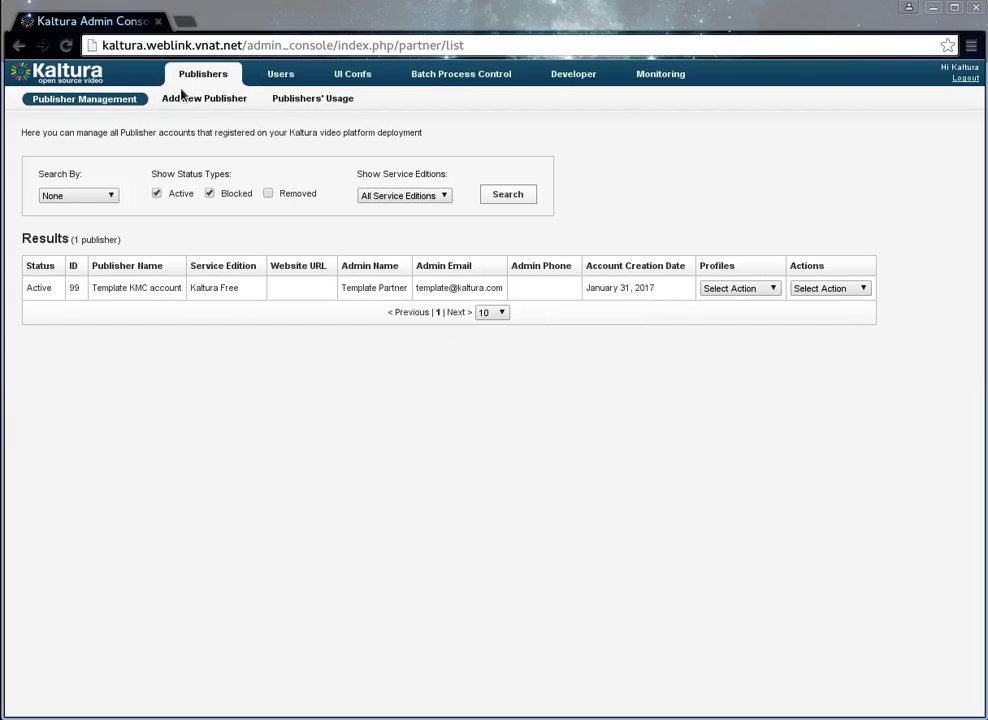
Step: In Add New Publisher, enter name 'publisher', company weblink, the admin e-mail and phone number
{"action": "left_click", "coordinate": [216, 100]}
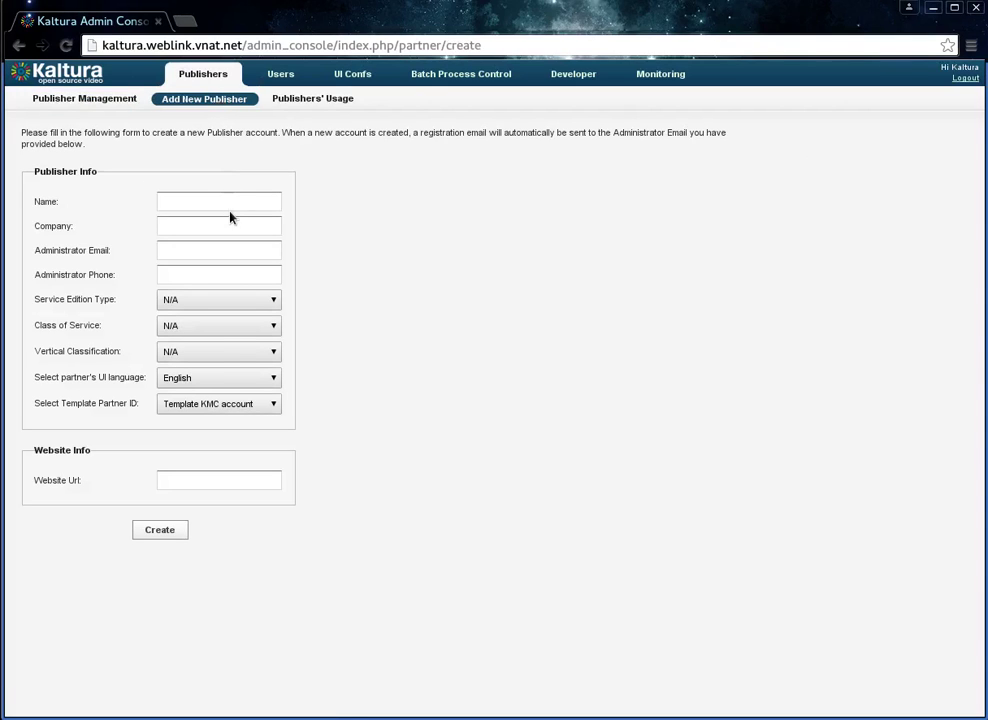
{"action": "left_click", "coordinate": [232, 203]}
{"action": "type", "text": "publihser"}
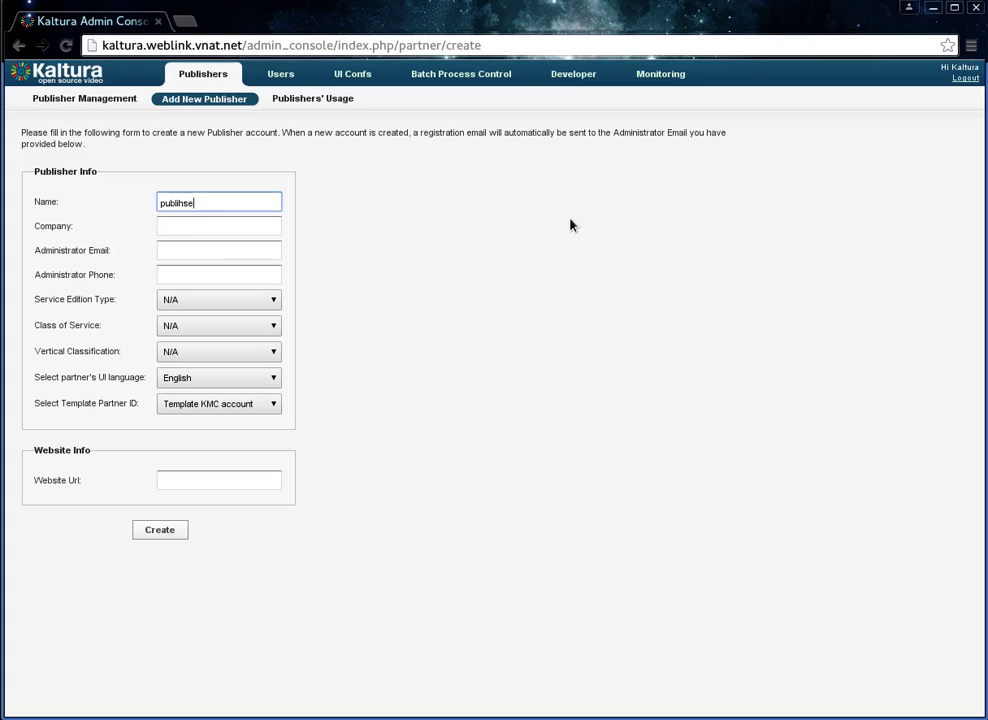
{"action": "key", "text": "BackSpace"}
{"action": "key", "text": "BackSpace"}
{"action": "key", "text": "BackSpace"}
{"action": "key", "text": "Down"}
{"action": "key", "text": "Return"}
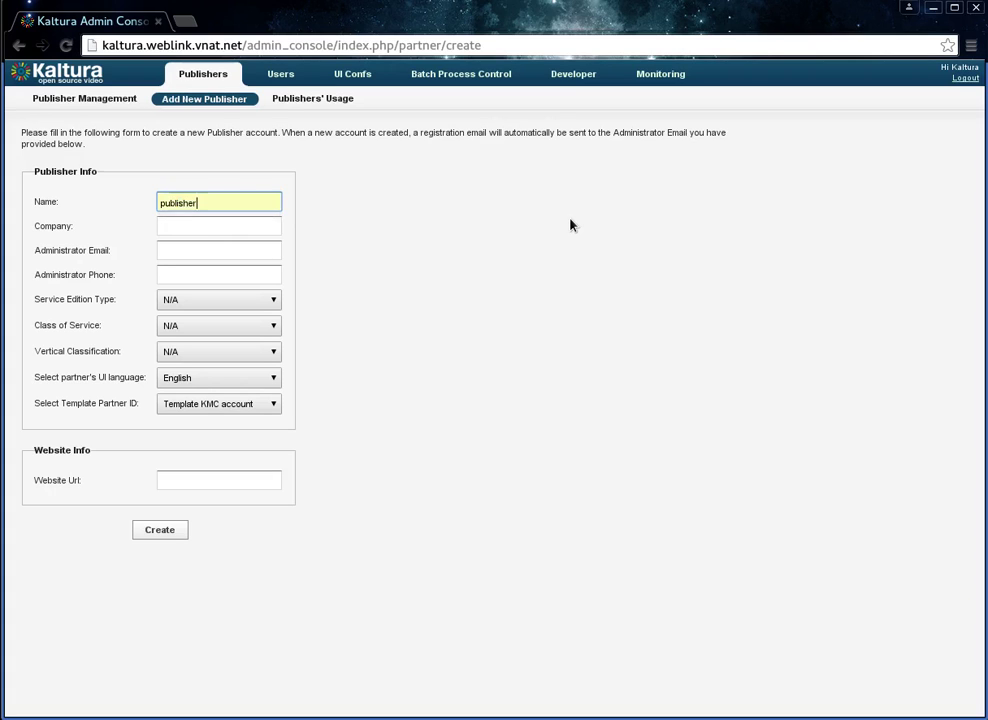
{"action": "key", "text": "Tab"}
{"action": "type", "text": "weblink"}
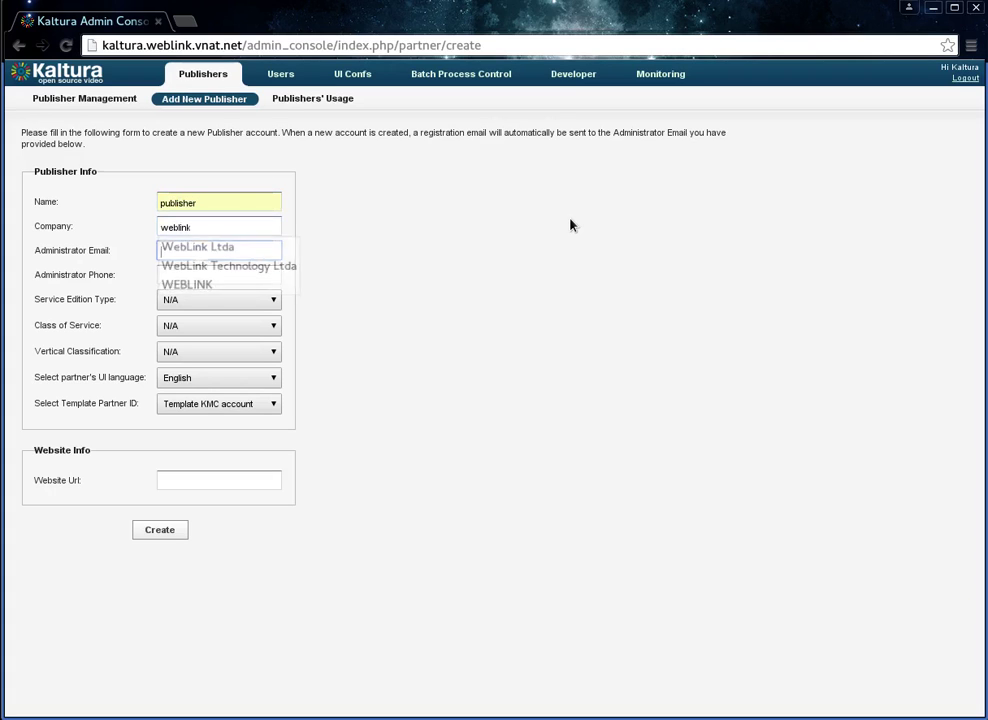
{"action": "key", "text": "Tab"}
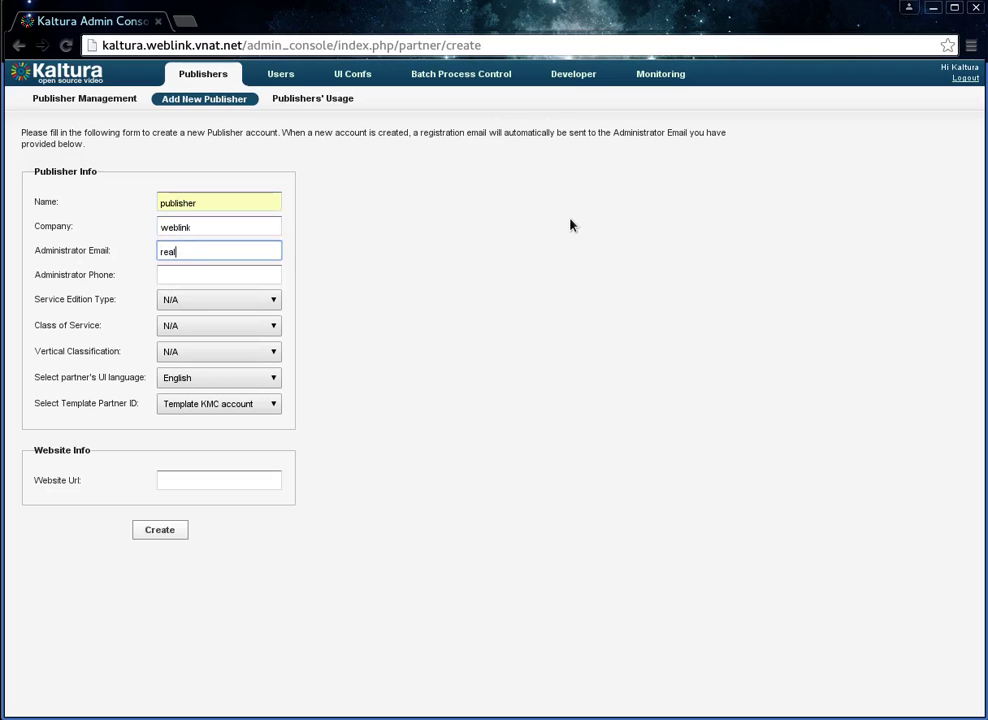
{"action": "type", "text": "real@email.com"}
{"action": "key", "text": "Tab"}
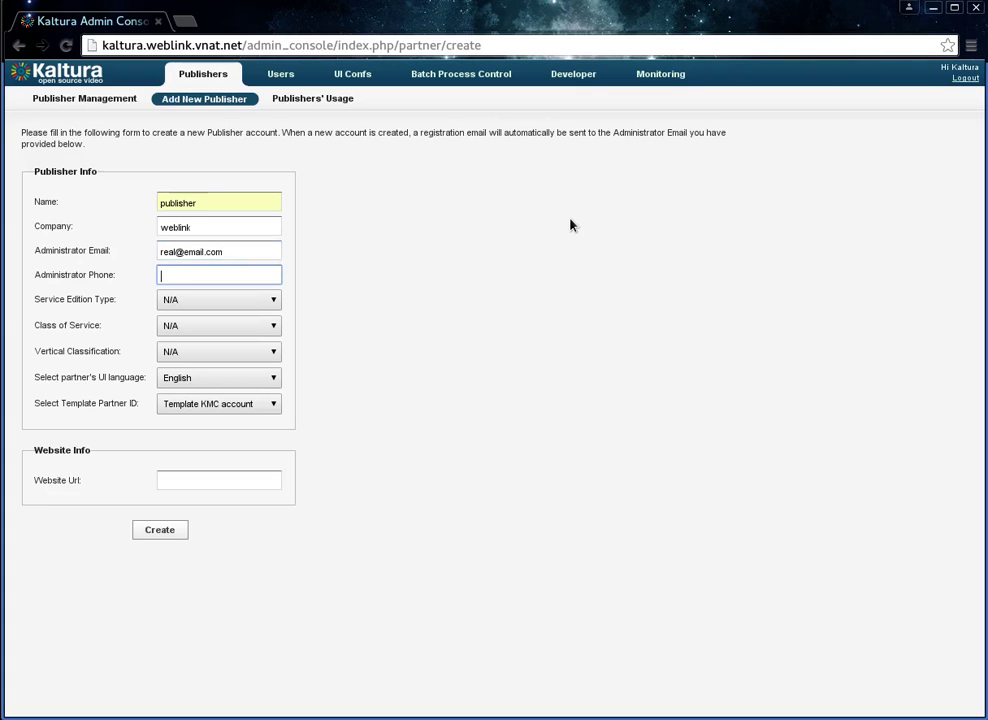
{"action": "type", "text": "7"}
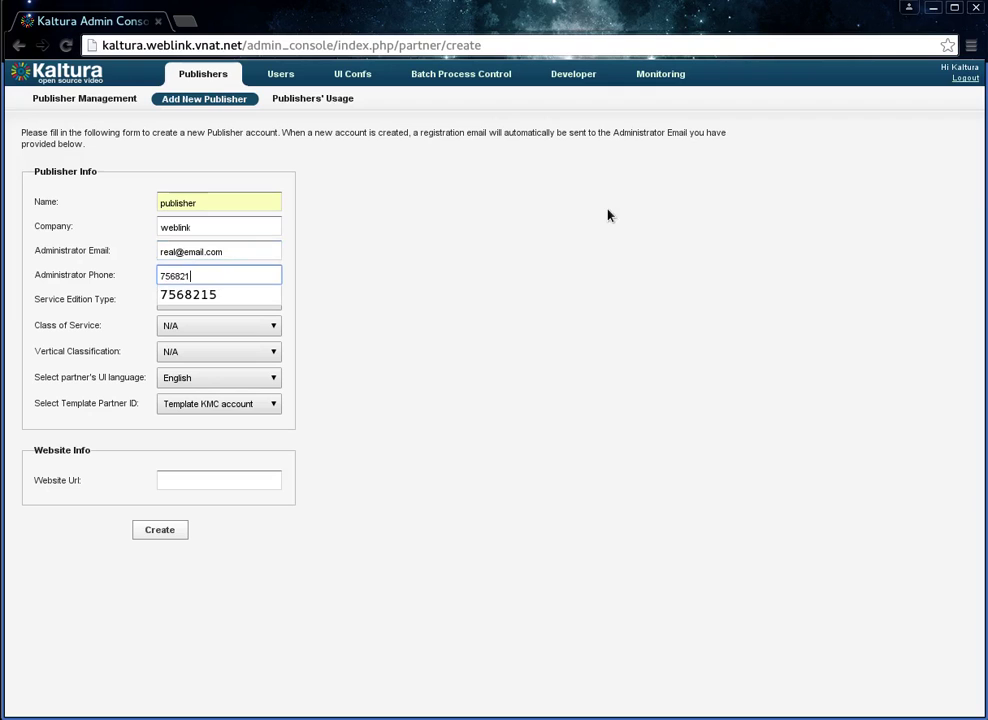
{"action": "type", "text": "56821"}
{"action": "left_click", "coordinate": [220, 294]}
Step: Choose Kaltura 500, Class of Service Level - 1 and Vertical Market 1, then create the publisher
{"action": "left_click", "coordinate": [268, 300]}
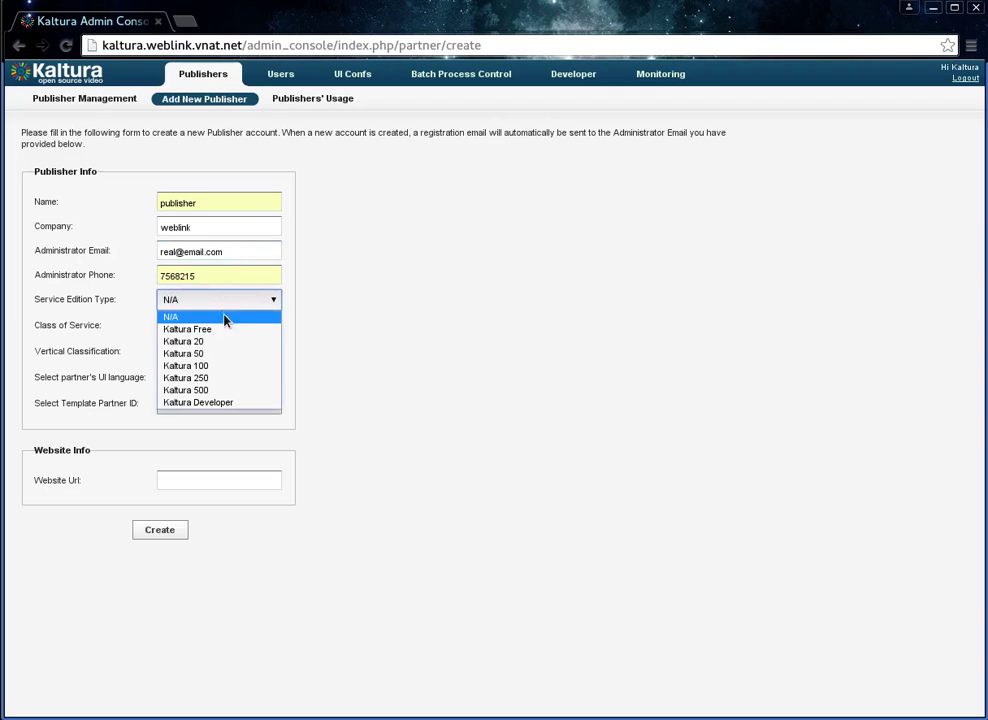
{"action": "left_click", "coordinate": [214, 394]}
{"action": "left_click", "coordinate": [270, 325]}
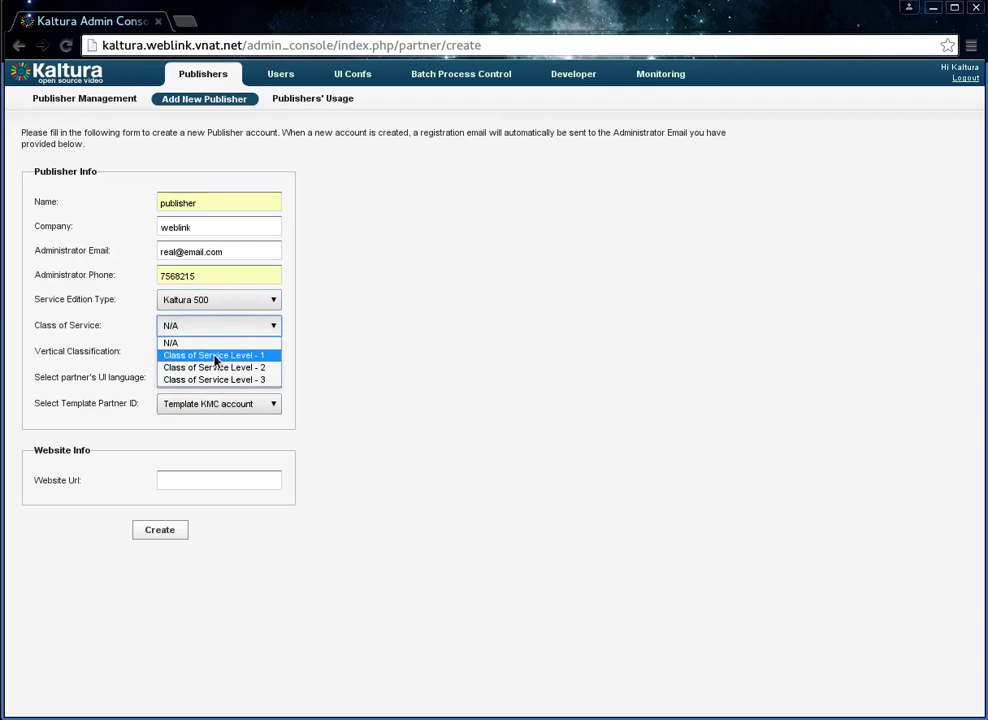
{"action": "left_click", "coordinate": [215, 353]}
{"action": "left_click", "coordinate": [214, 356]}
{"action": "left_click", "coordinate": [214, 380]}
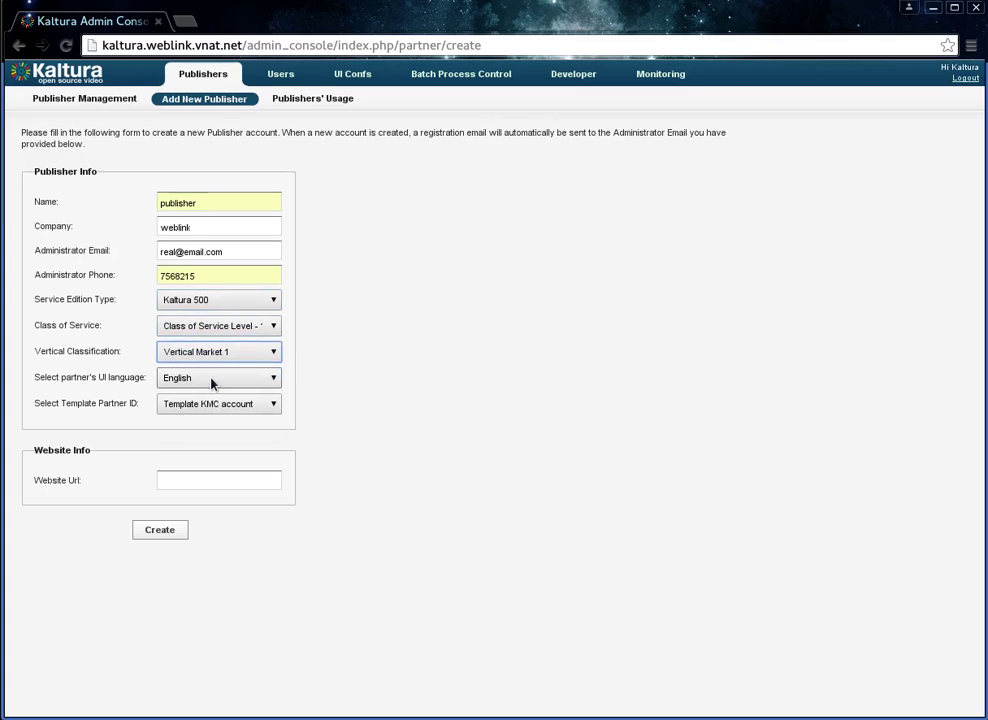
{"action": "left_click", "coordinate": [163, 530]}
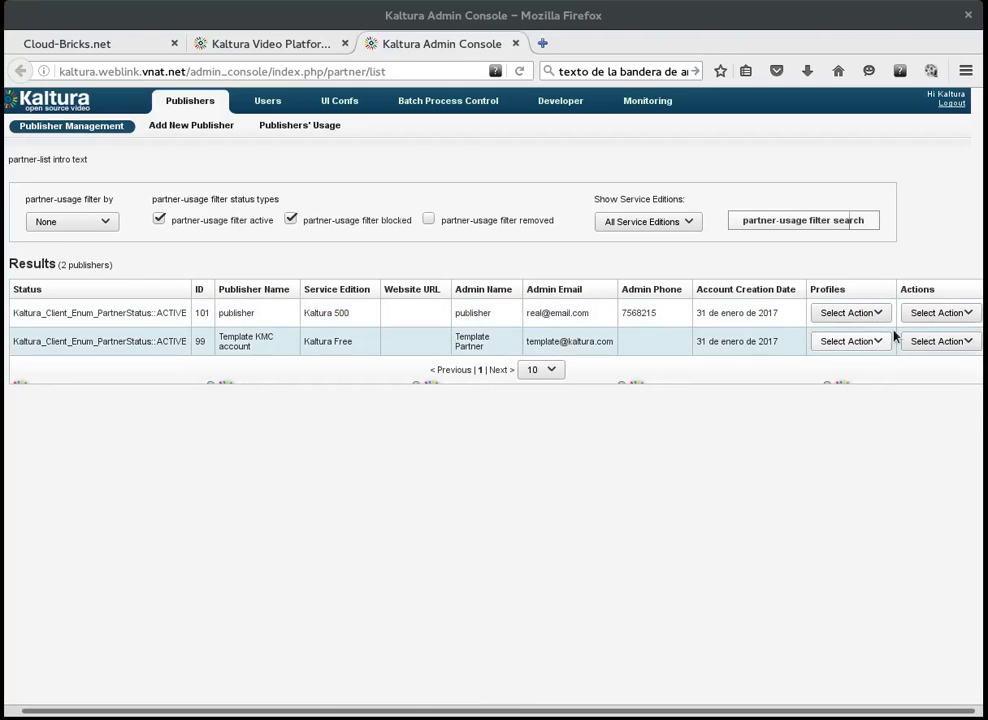
Step: Choose Manage from the publisher row's Actions menu to open its Management Console
{"action": "left_click", "coordinate": [937, 313]}
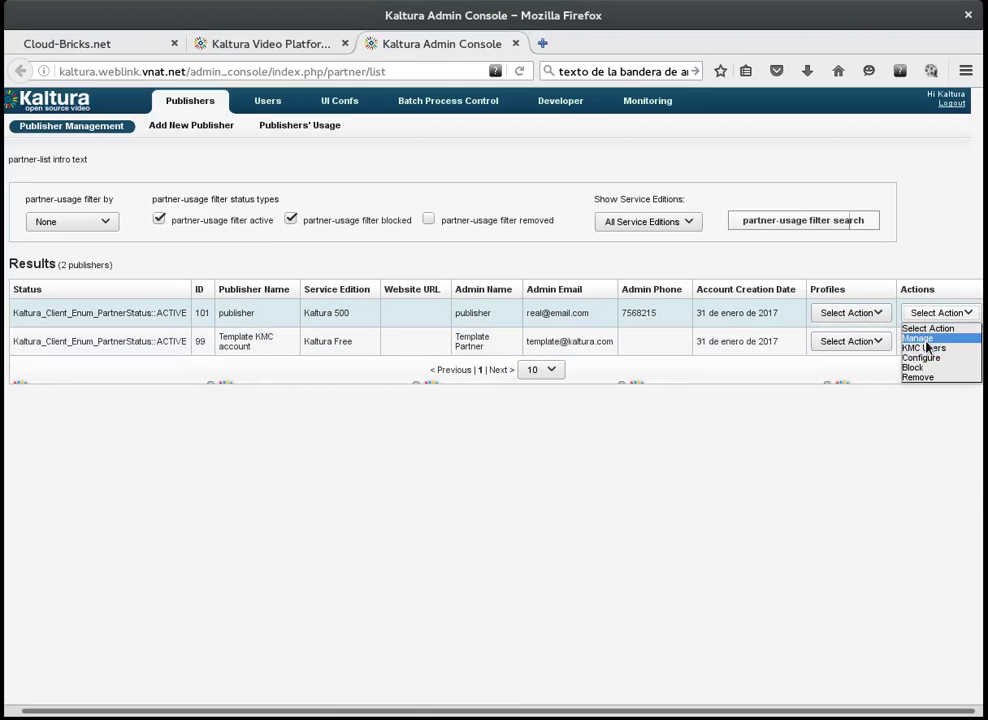
{"action": "left_click", "coordinate": [926, 339]}
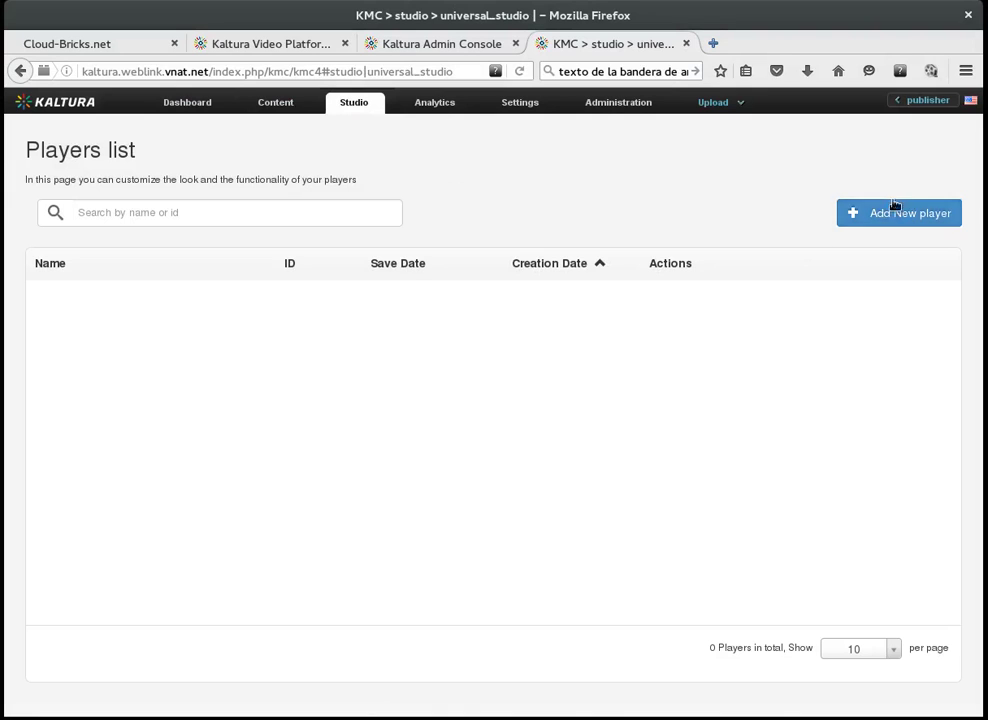
Step: Add a New Player in Studio, save its settings, and go back to the players list
{"action": "left_click", "coordinate": [888, 217]}
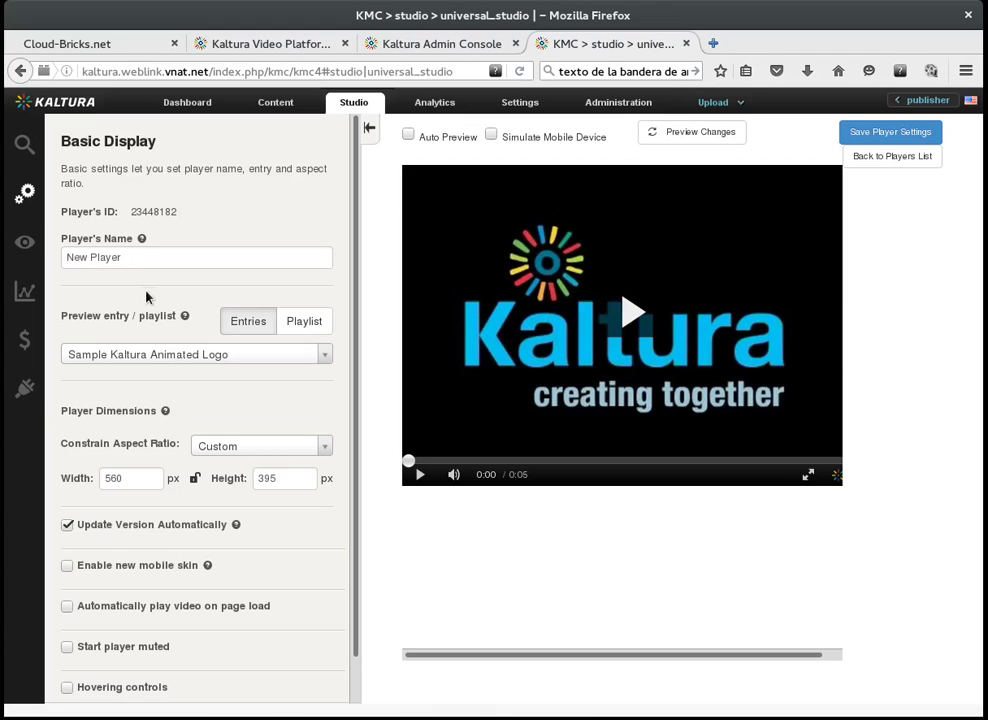
{"action": "left_click", "coordinate": [867, 142]}
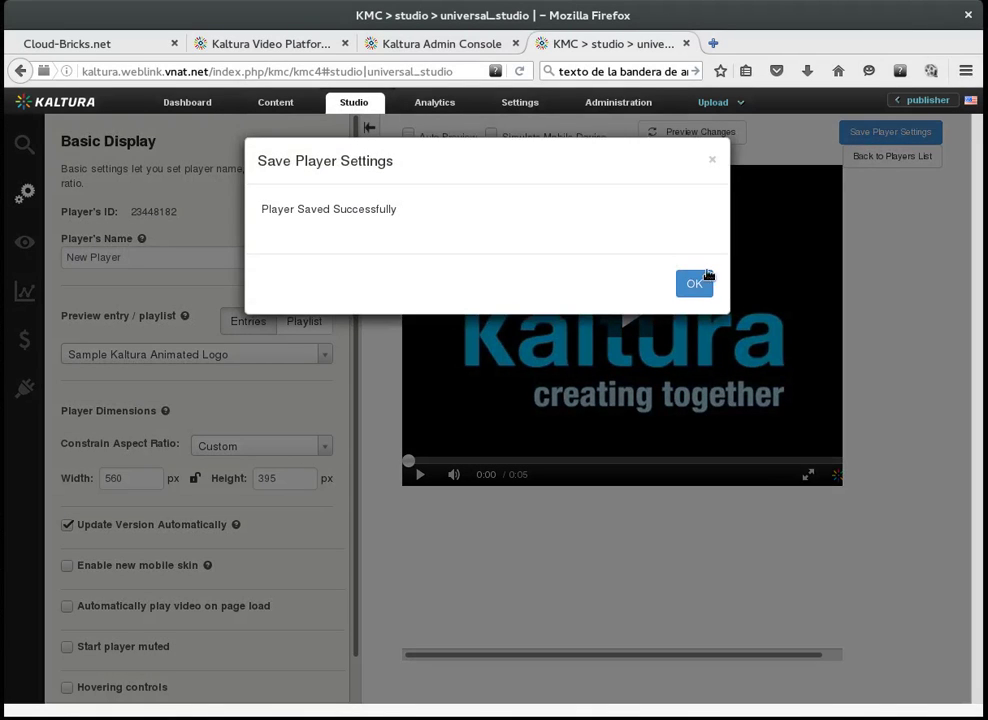
{"action": "left_click", "coordinate": [706, 277]}
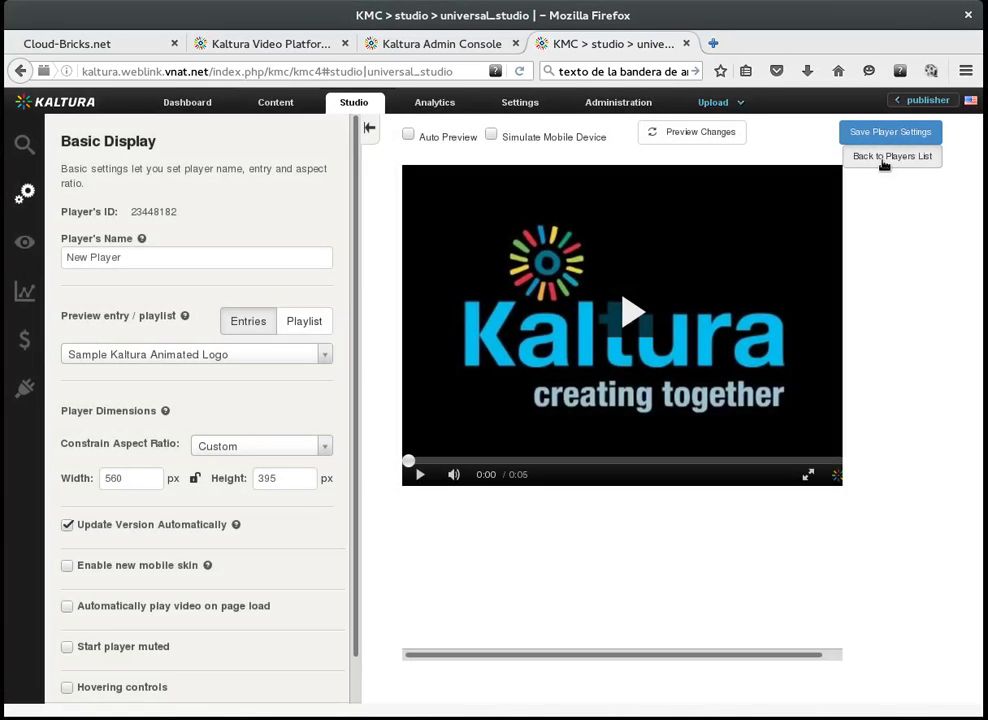
{"action": "left_click", "coordinate": [882, 160]}
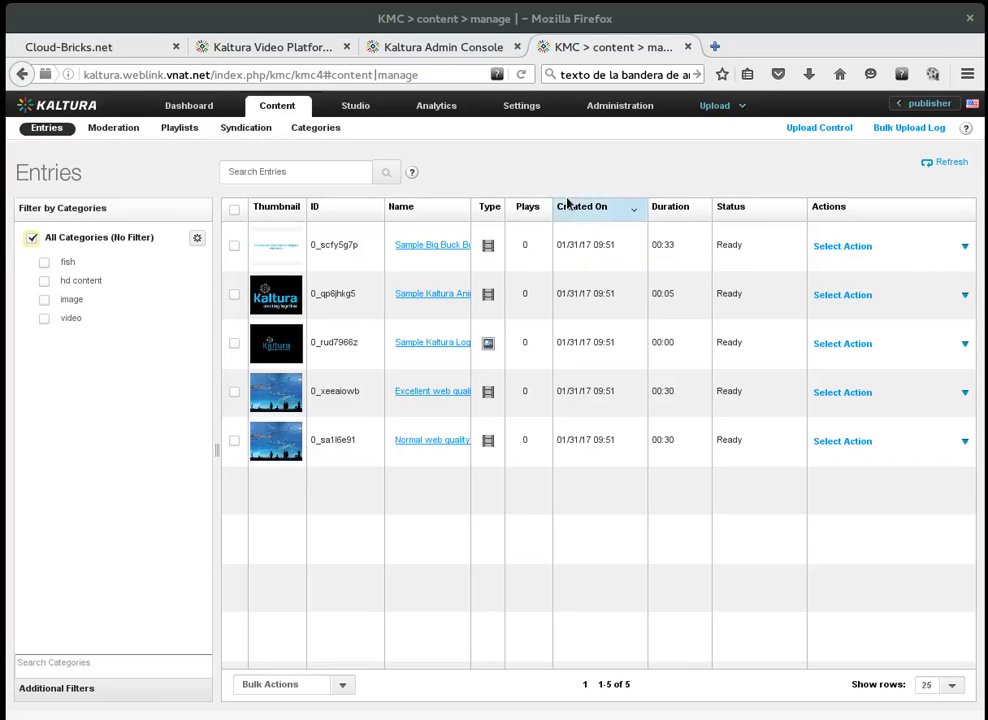
Step: Open Preview & Embed for the Sample Big Buck Bunny Trailer (HD) entry via Select Action
{"action": "left_click", "coordinate": [726, 113]}
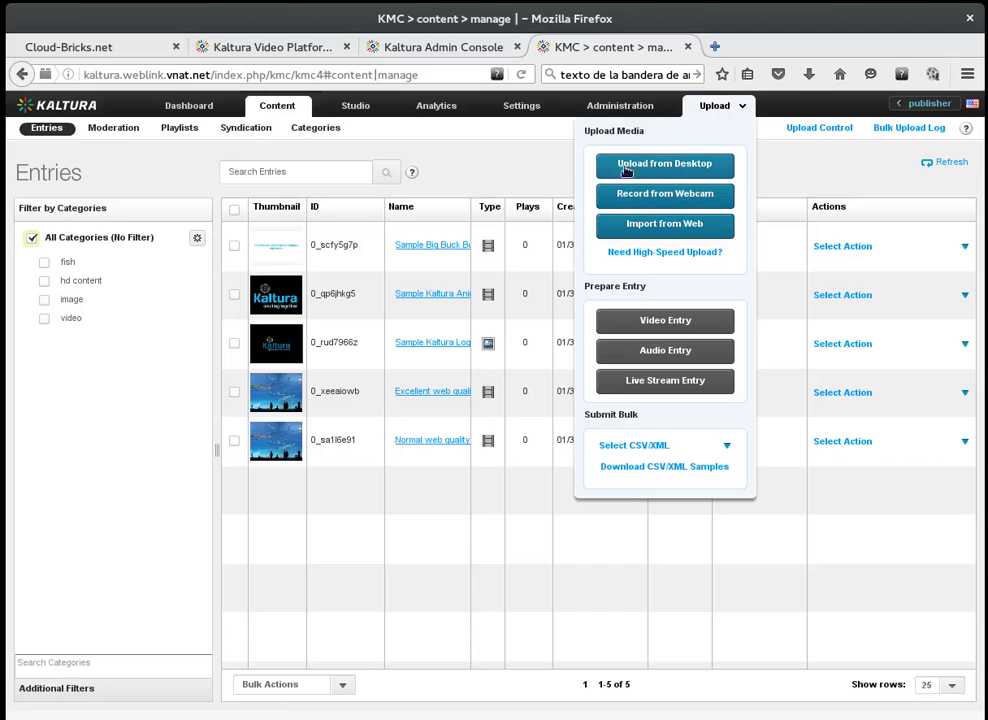
{"action": "left_click", "coordinate": [807, 182]}
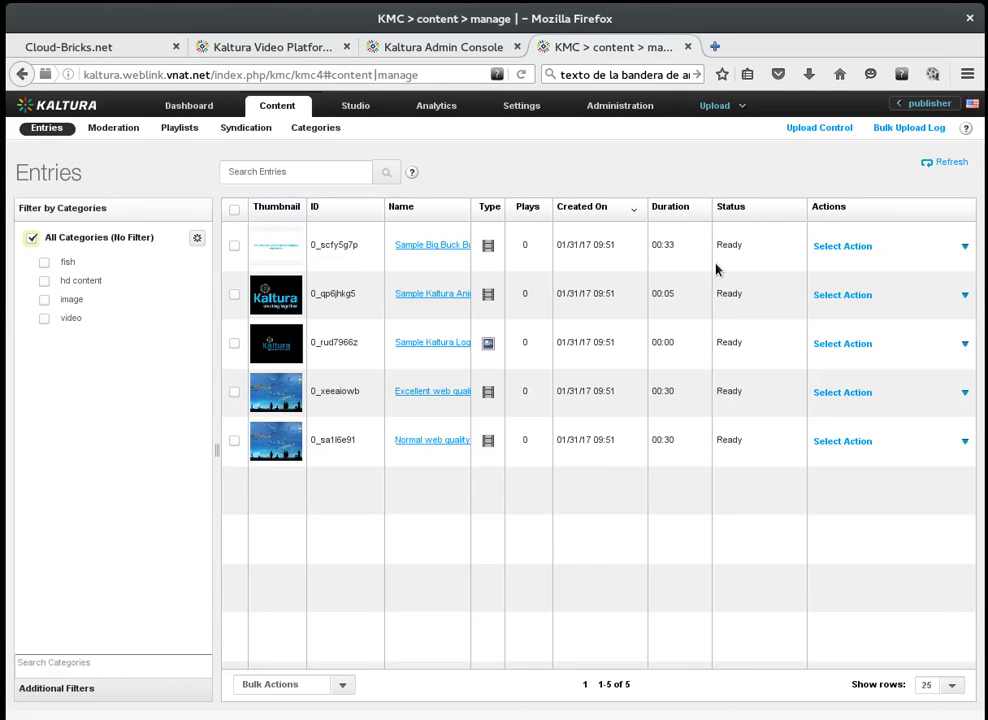
{"action": "left_click", "coordinate": [962, 247]}
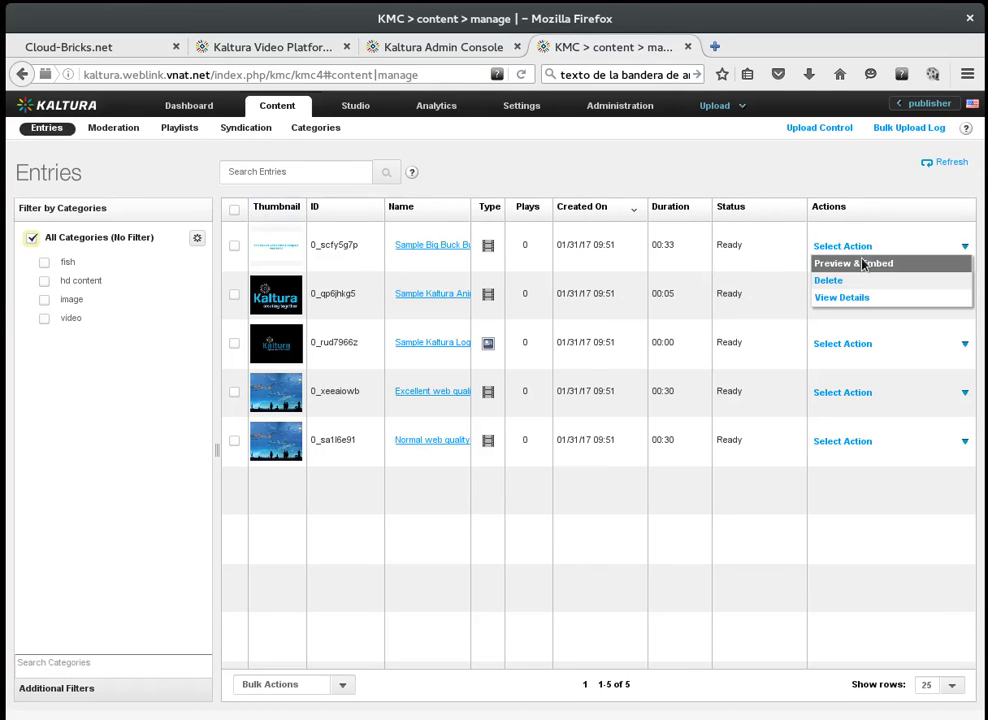
{"action": "left_click", "coordinate": [866, 265]}
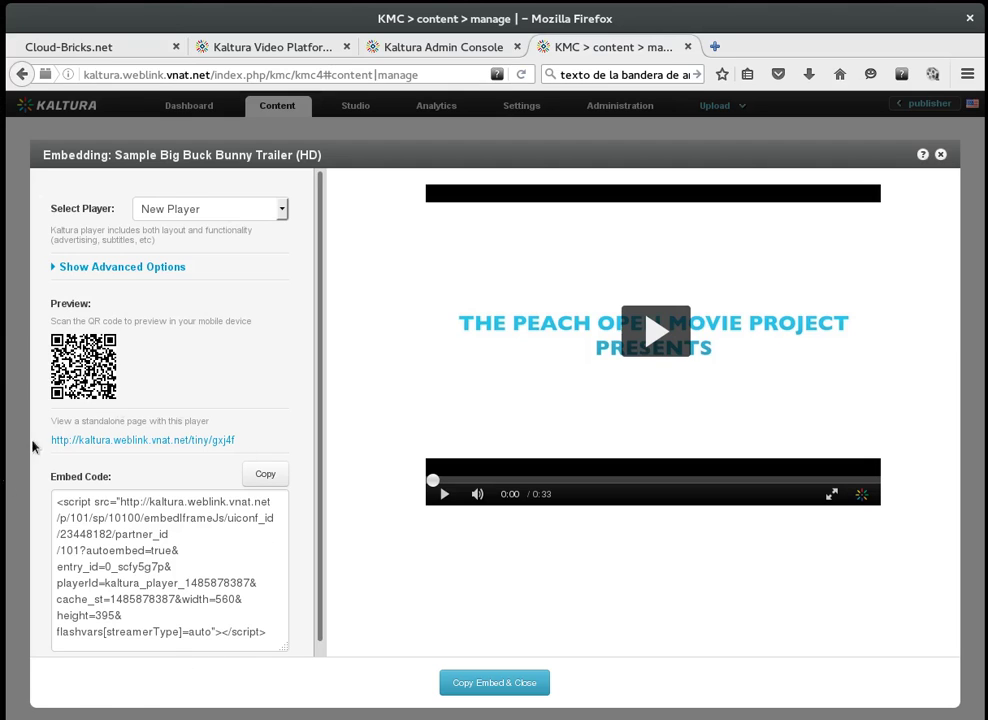
Step: Play the Big Buck Bunny trailer in the New Player preview, then close Embedding
{"action": "left_click", "coordinate": [655, 331]}
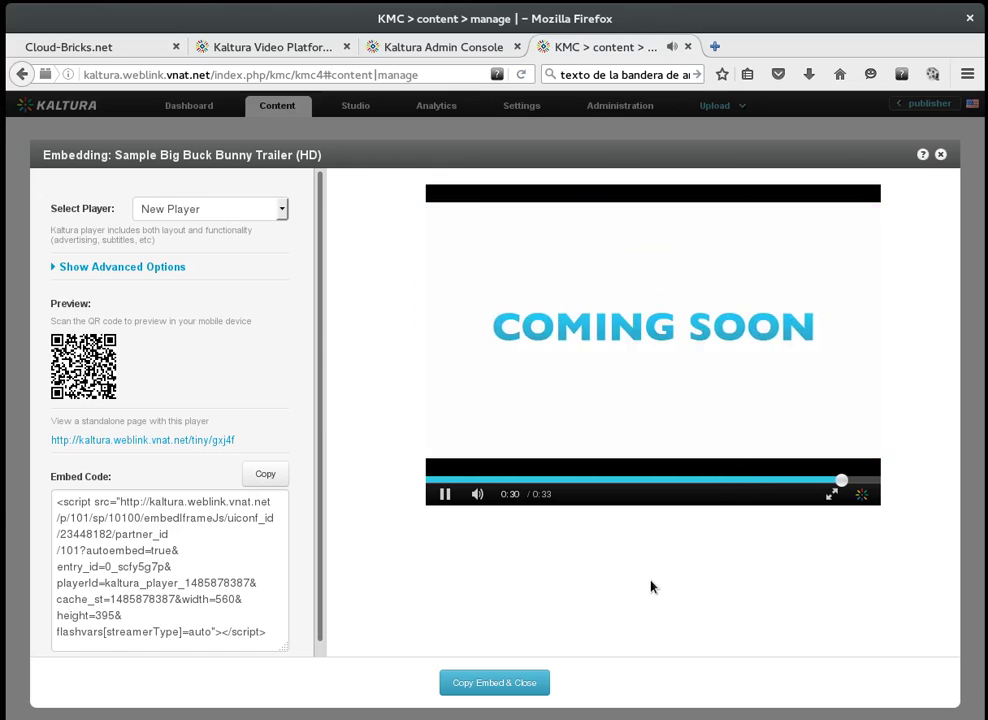
{"action": "left_click", "coordinate": [941, 155]}
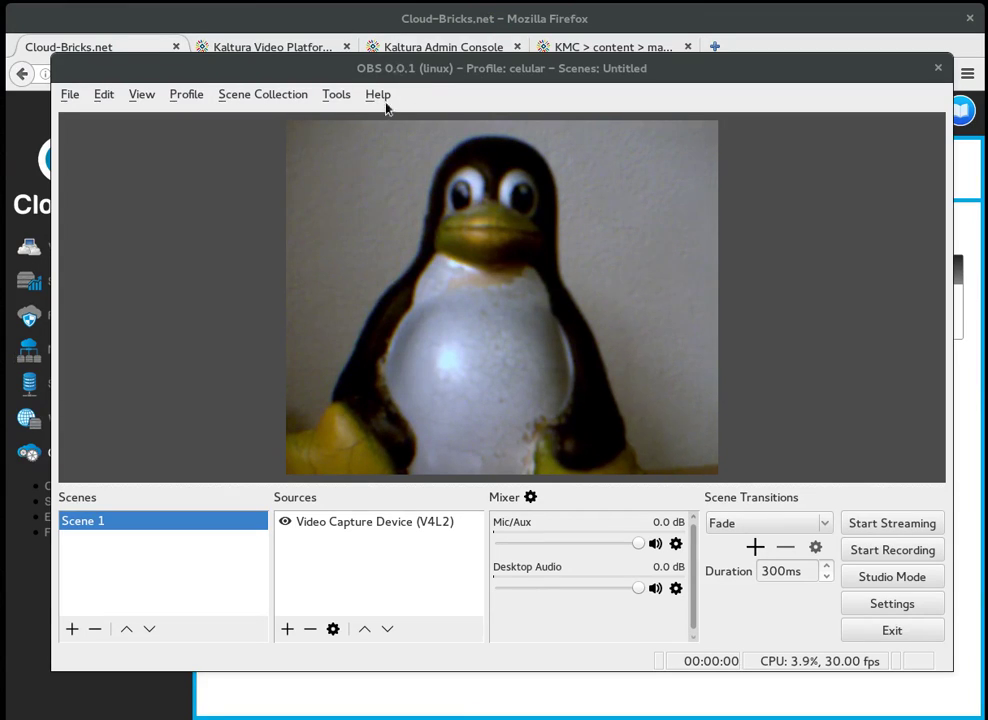
Step: Check the OBS stream server against Cloud-Bricks' encoder RTMP address, reveal the key, and confirm
{"action": "left_click", "coordinate": [894, 603]}
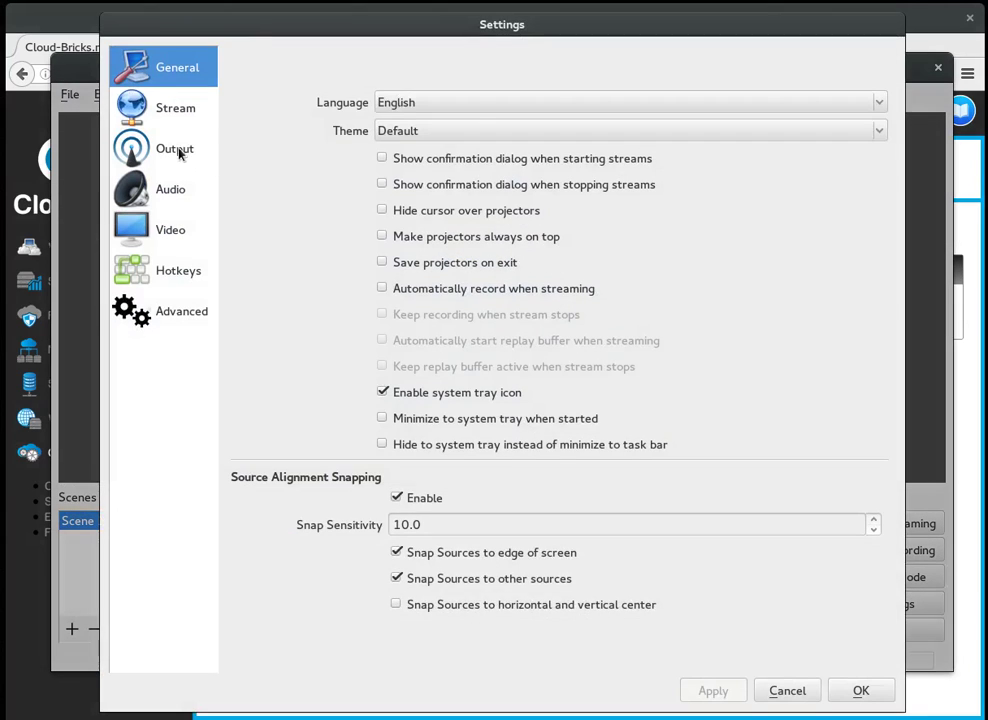
{"action": "left_click", "coordinate": [174, 111]}
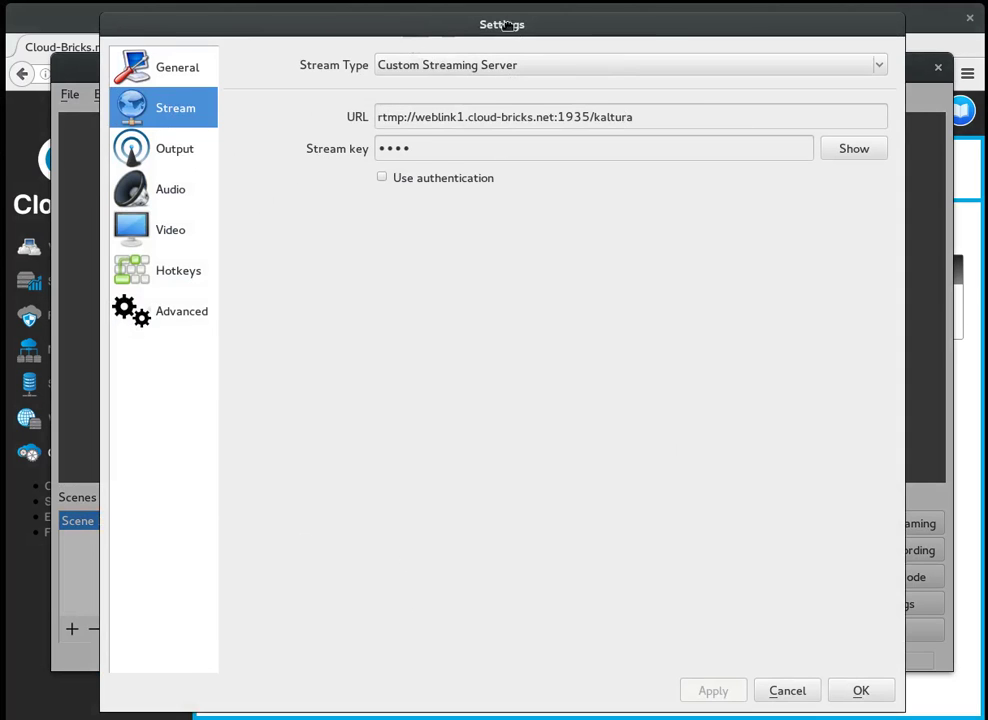
{"action": "key", "text": "alt+Tab"}
{"action": "left_click_drag", "start_coordinate": [415, 311], "coordinate": [663, 300]}
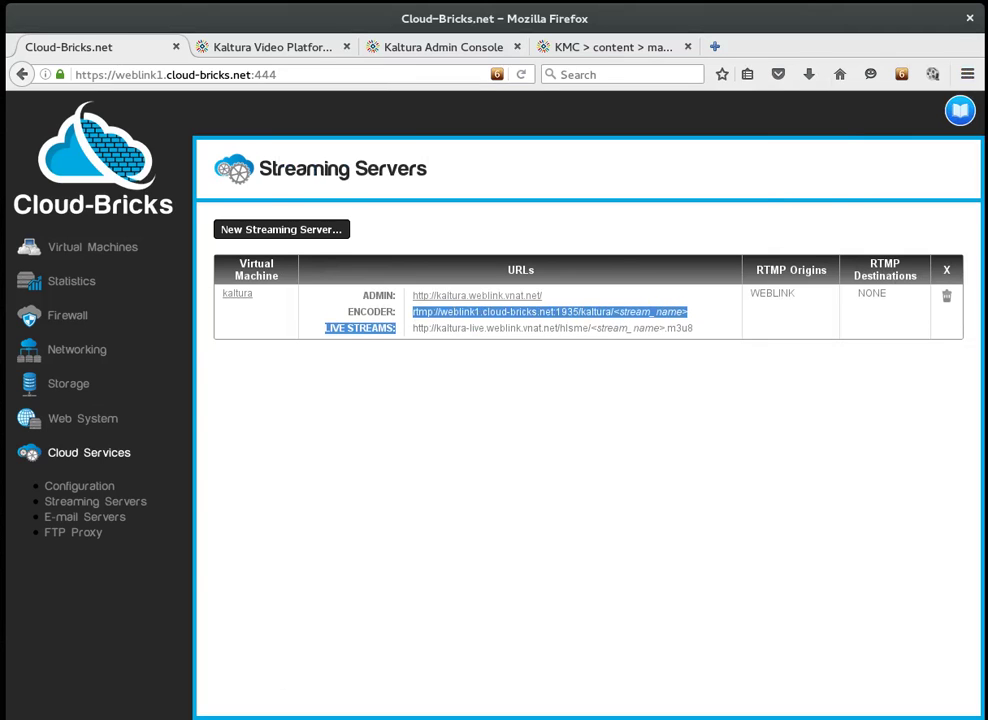
{"action": "key", "text": "alt+Tab"}
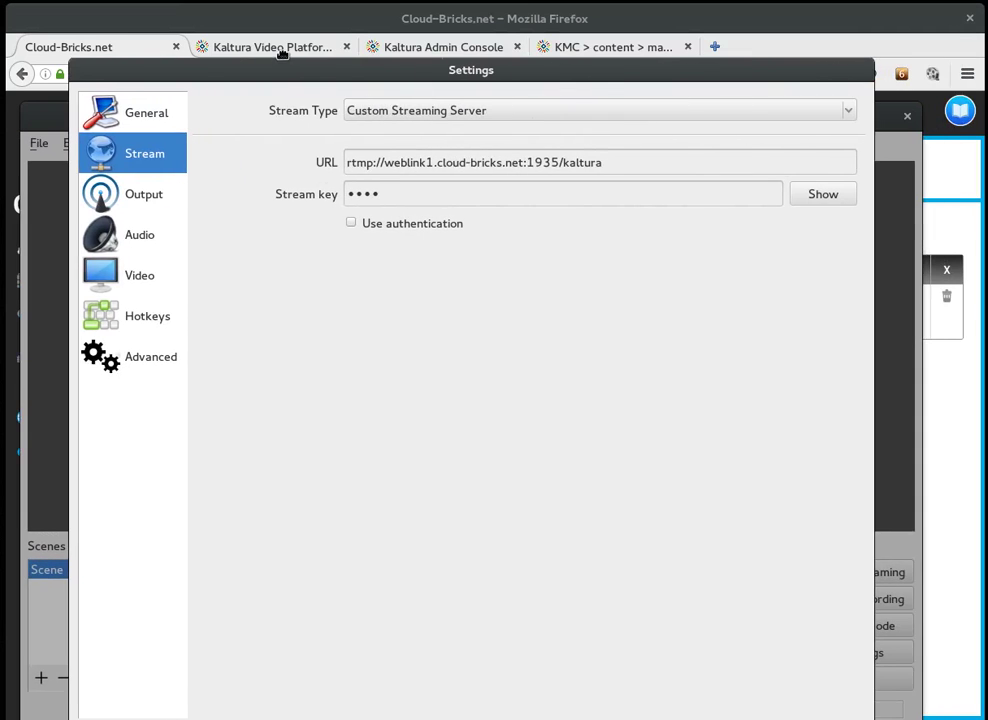
{"action": "left_click", "coordinate": [821, 194]}
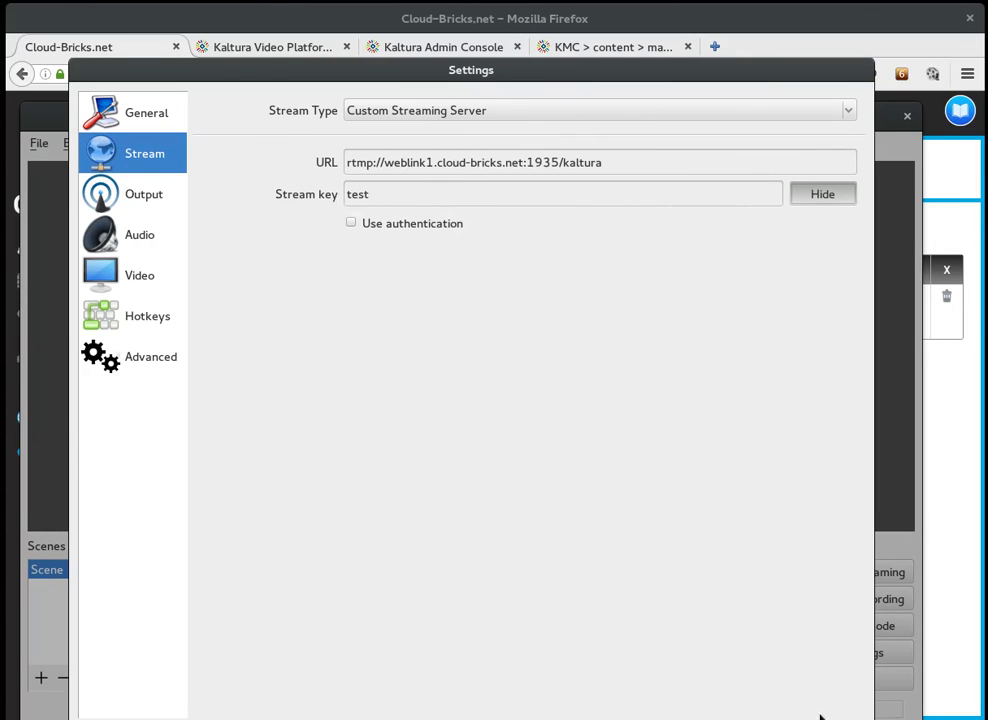
{"action": "key", "text": "Return"}
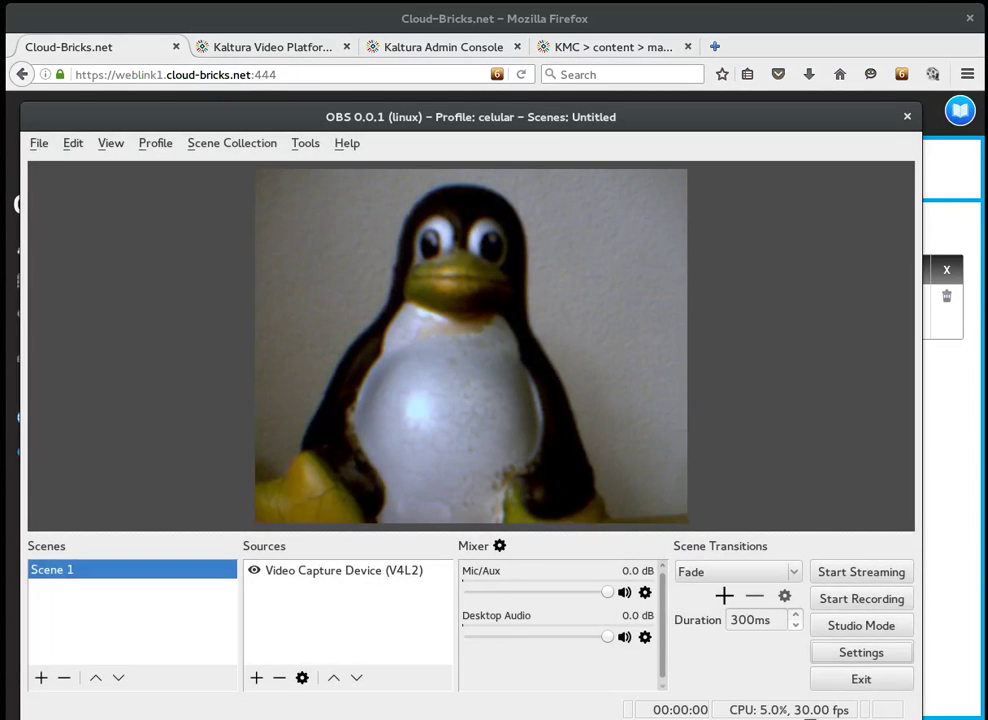
Step: Start streaming the webcam from OBS and copy the Cloud-Bricks live streams playback URL
{"action": "left_click", "coordinate": [855, 572]}
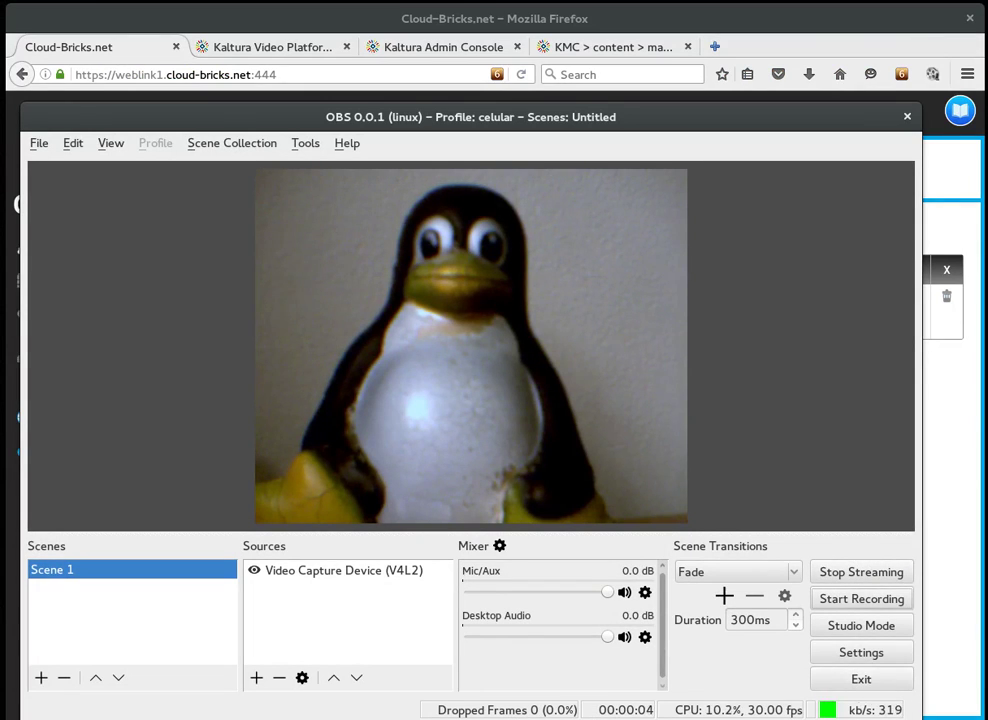
{"action": "key", "text": "alt+Tab"}
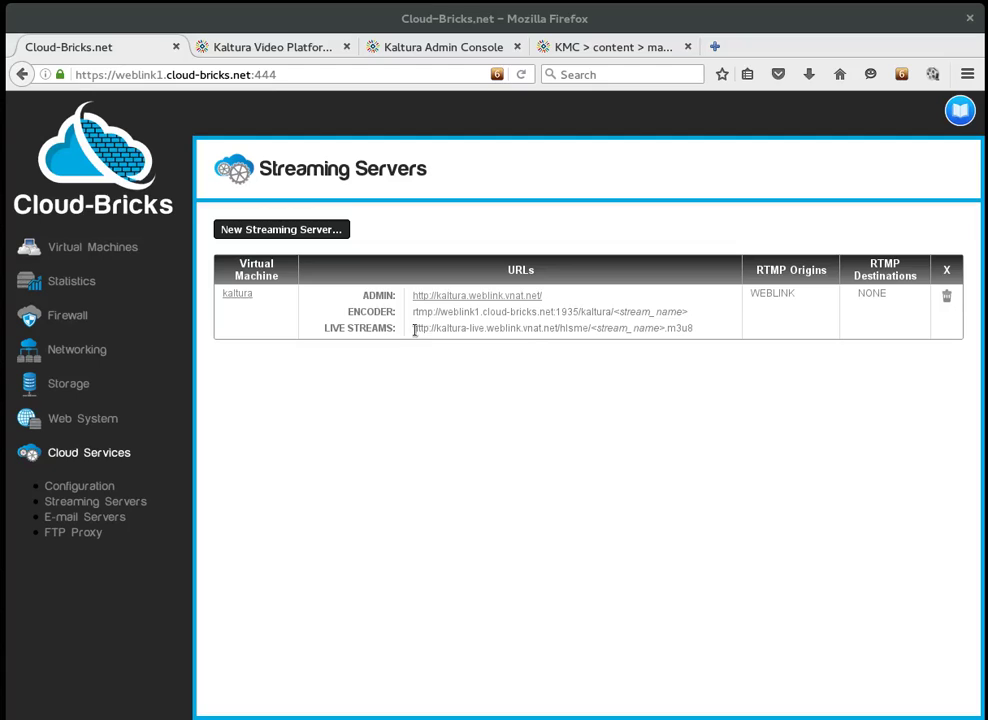
{"action": "left_click_drag", "start_coordinate": [414, 330], "coordinate": [656, 342]}
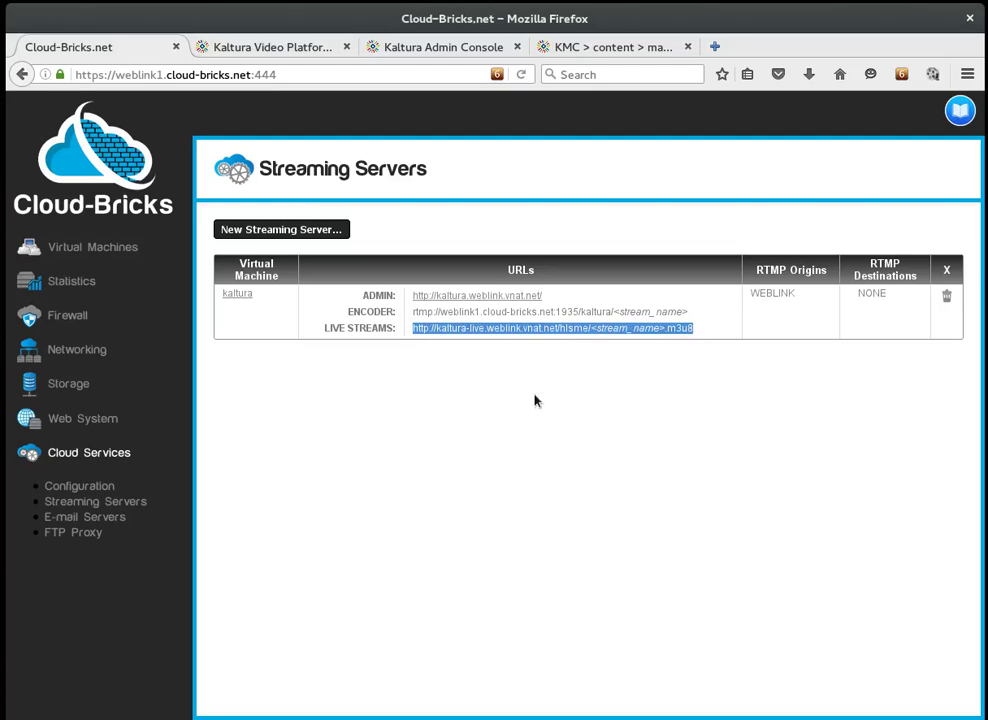
{"action": "left_click", "coordinate": [630, 48]}
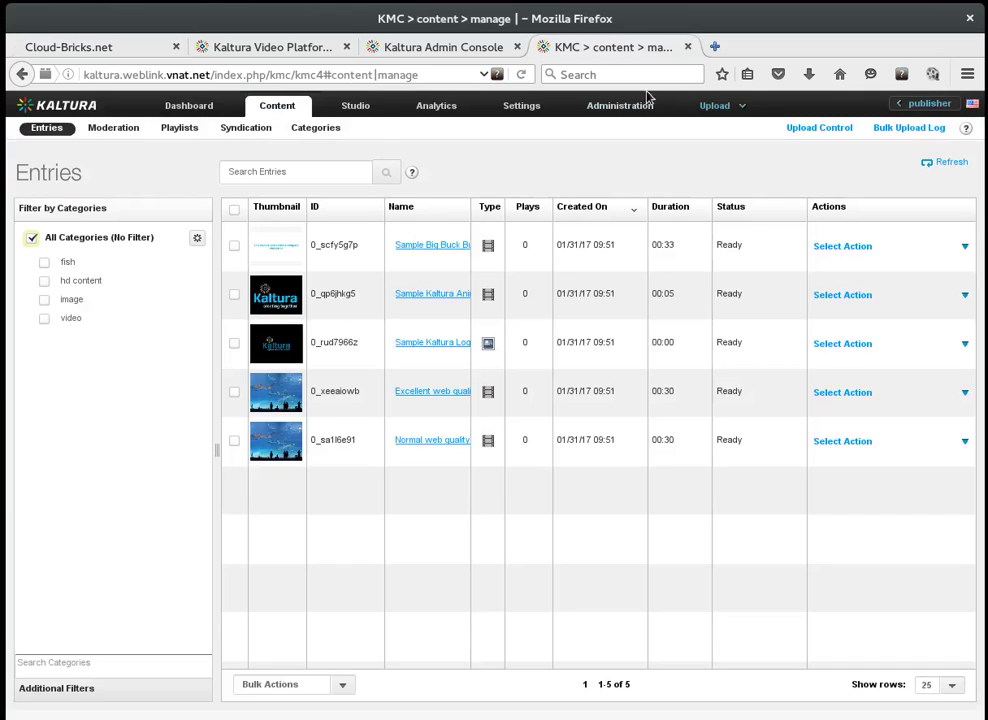
Step: Begin a new Live Stream Entry with Manual Live Stream URLs, named test
{"action": "left_click", "coordinate": [713, 106]}
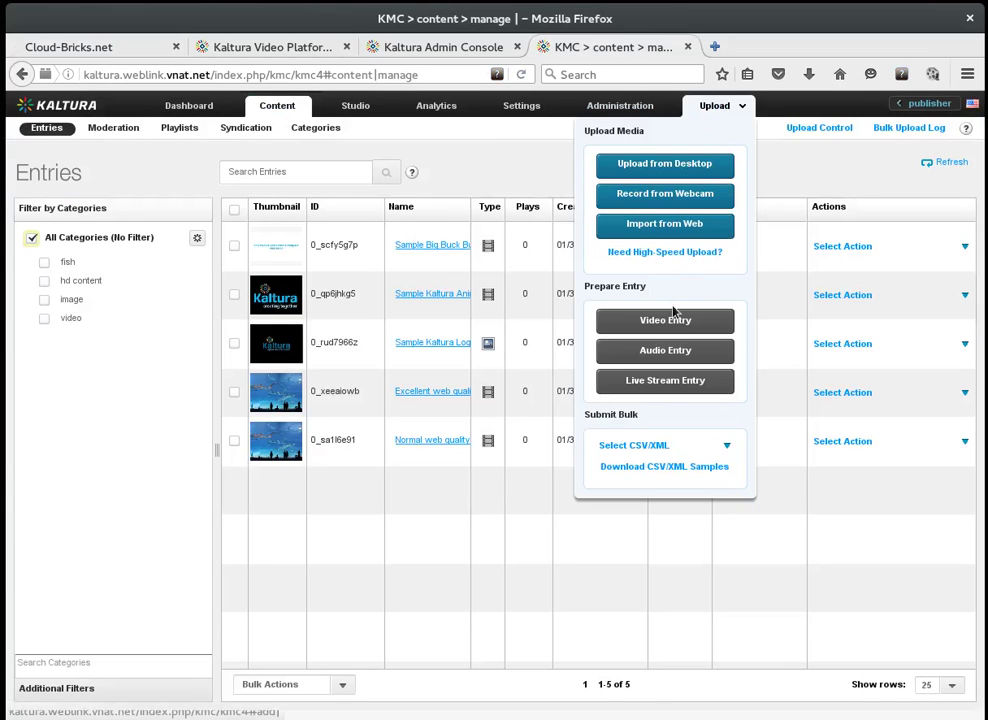
{"action": "left_click", "coordinate": [691, 384]}
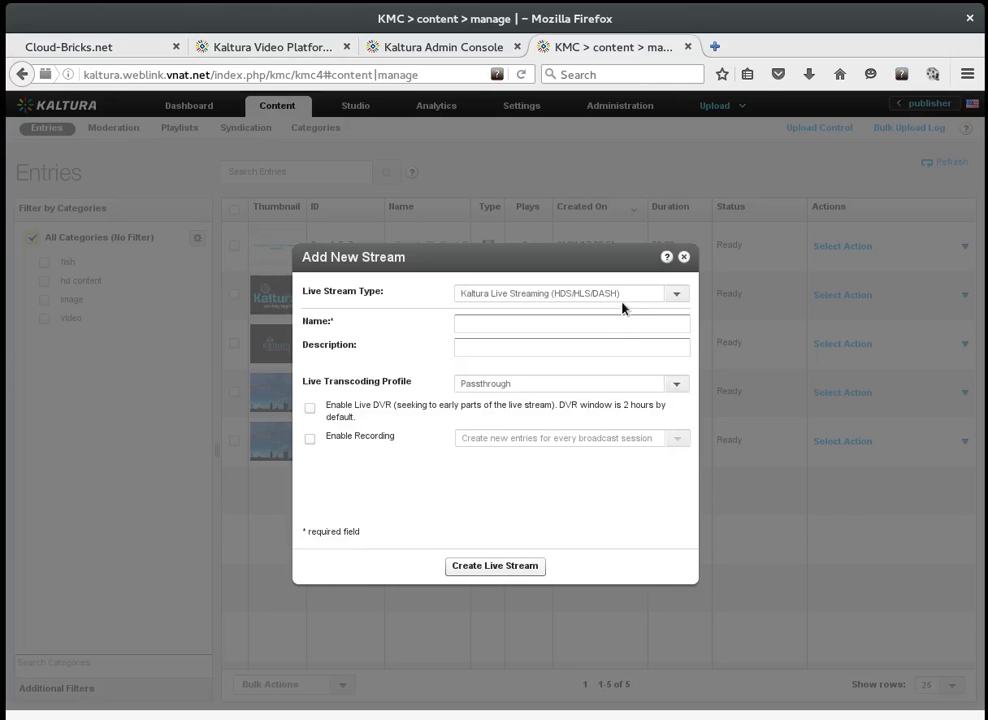
{"action": "left_click", "coordinate": [628, 293]}
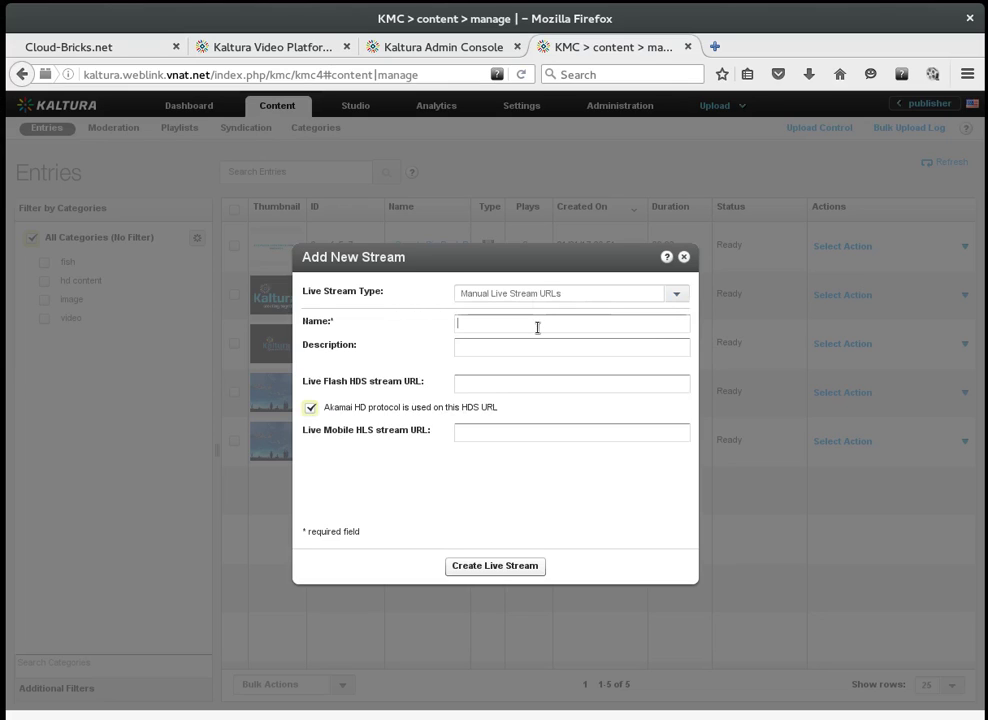
{"action": "type", "text": "test"}
Step: Set the HDS URL to the pasted live streams URL with test as stream name
{"action": "left_click", "coordinate": [479, 384]}
{"action": "key", "text": "ctrl+v"}
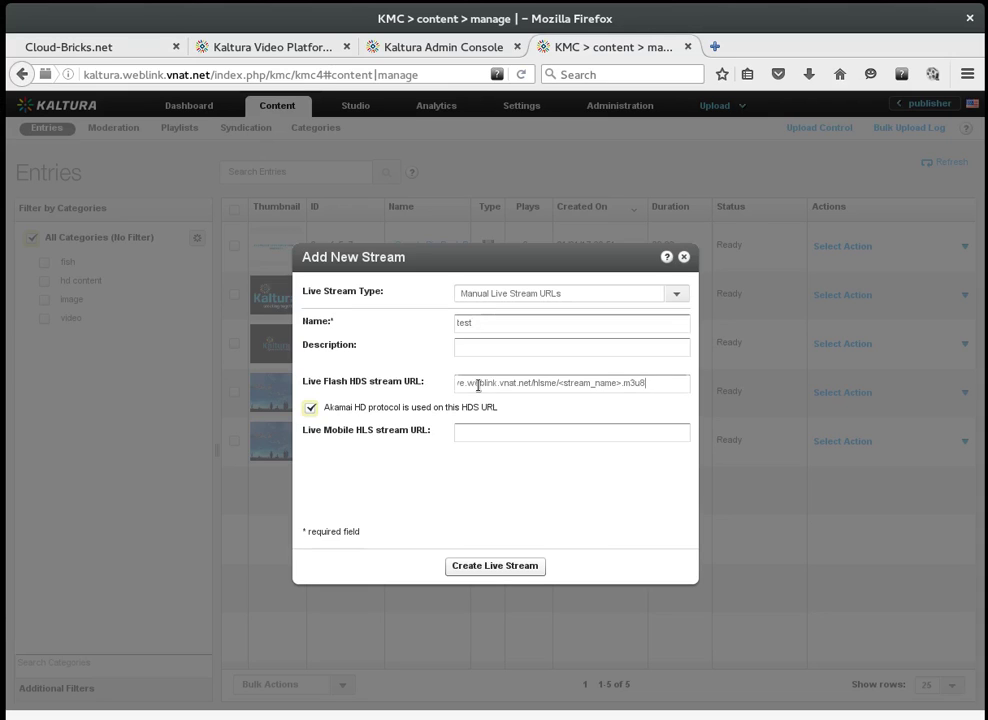
{"action": "triple_click", "coordinate": [560, 382]}
{"action": "left_click", "coordinate": [618, 383]}
{"action": "key", "text": "shift+Left"}
{"action": "key", "text": "shift+Left"}
{"action": "key", "text": "shift+Left"}
{"action": "key", "text": "shift+Left"}
{"action": "key", "text": "shift+Left"}
{"action": "key", "text": "shift+Left"}
{"action": "key", "text": "shift+Left"}
{"action": "key", "text": "shift+Left"}
{"action": "key", "text": "shift+Left"}
{"action": "key", "text": "shift+Left"}
{"action": "key", "text": "shift+Left"}
{"action": "key", "text": "shift+Left"}
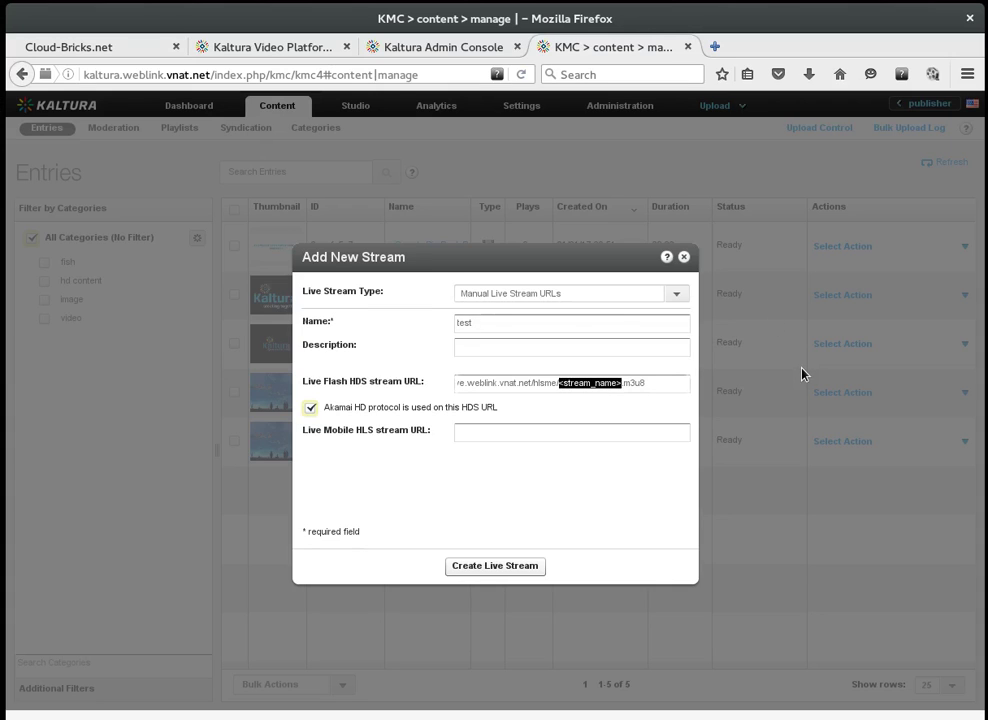
{"action": "type", "text": "test"}
{"action": "key", "text": "ctrl+a"}
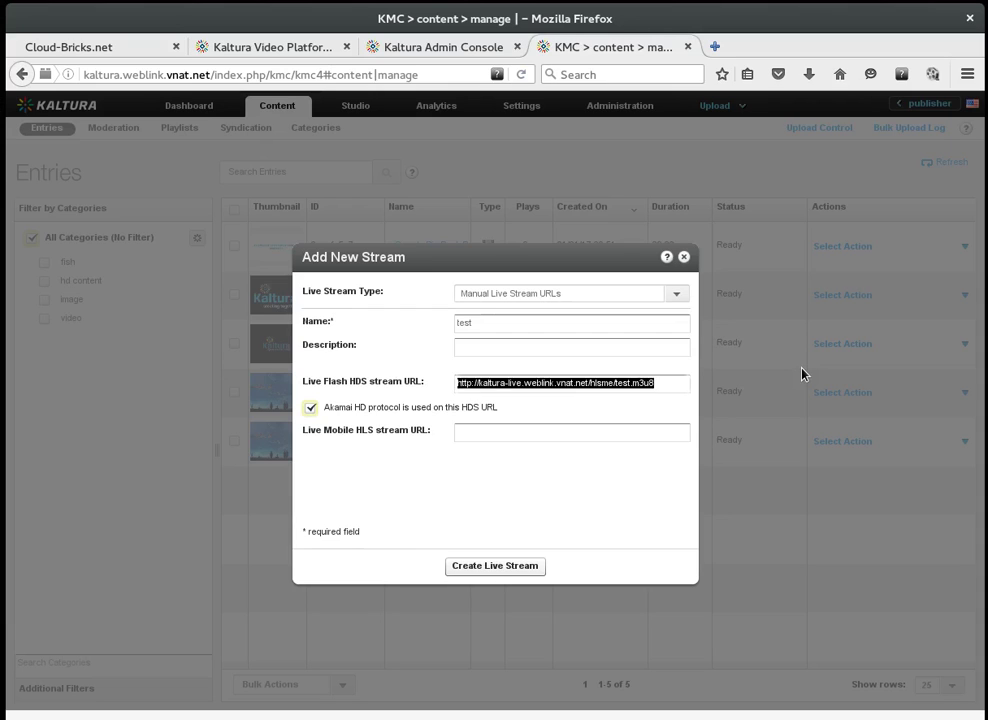
{"action": "key", "text": "ctrl+c"}
Step: Use the same URL for Mobile HLS, disable Akamai HD, and create the live stream
{"action": "left_click", "coordinate": [569, 428]}
{"action": "key", "text": "ctrl+v"}
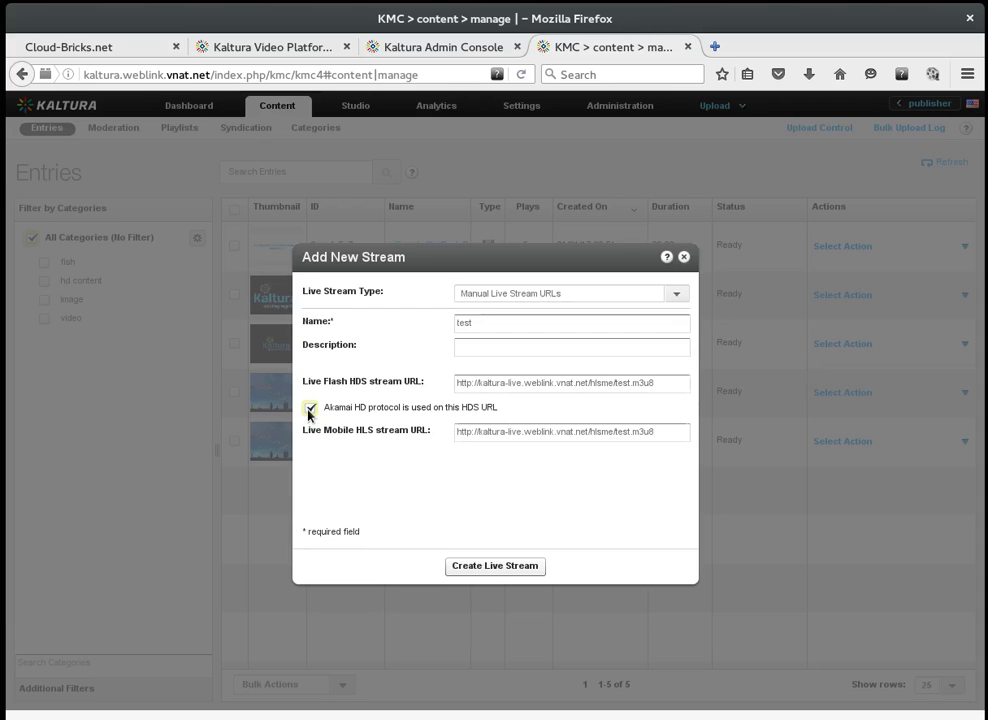
{"action": "left_click", "coordinate": [310, 407]}
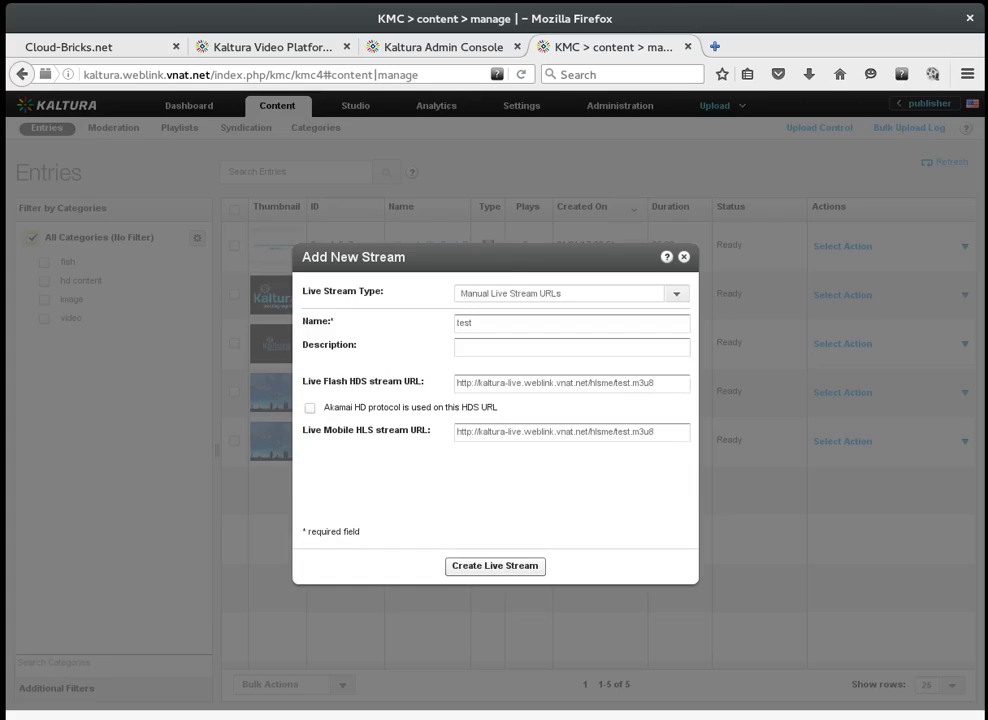
{"action": "left_click", "coordinate": [500, 568]}
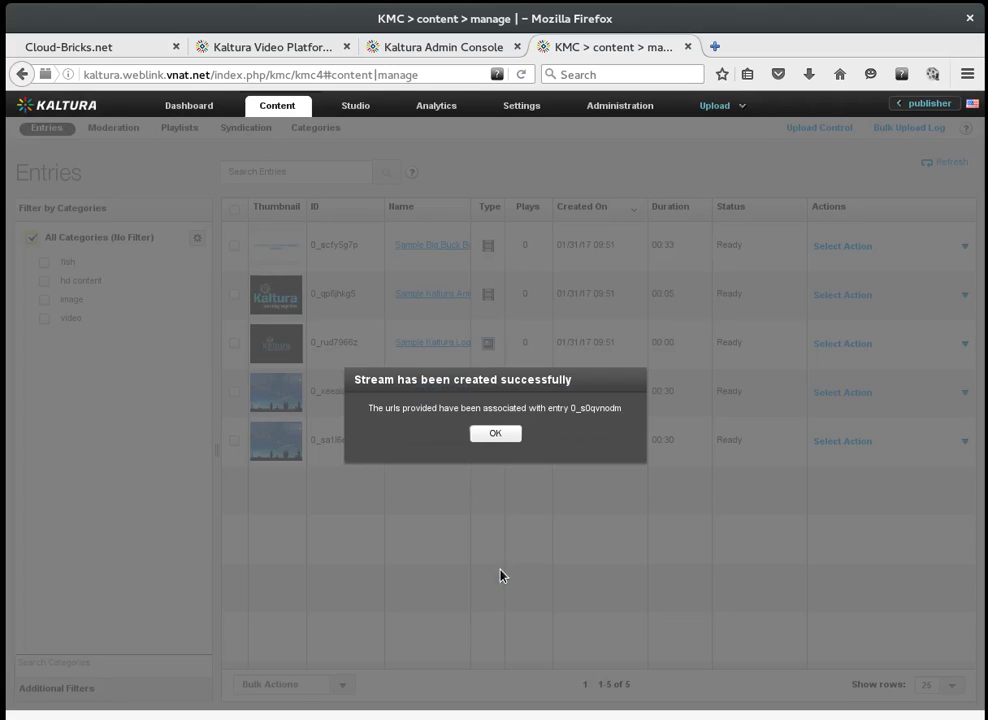
Step: Dismiss the success message and play the test entry's Preview & Embed live player
{"action": "left_click", "coordinate": [511, 436]}
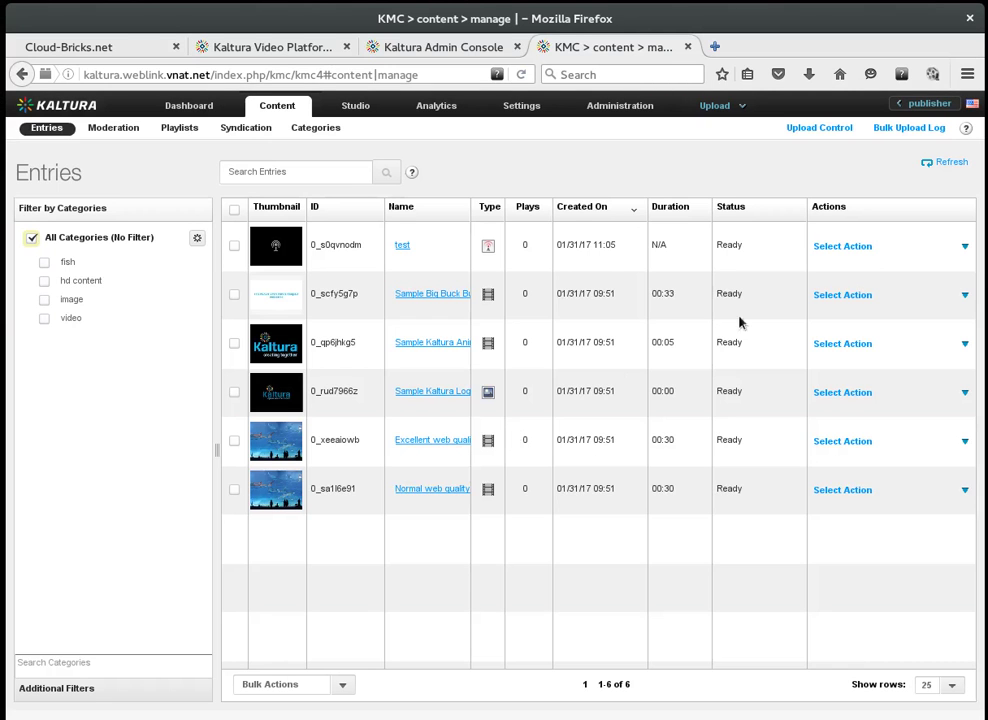
{"action": "left_click", "coordinate": [964, 247]}
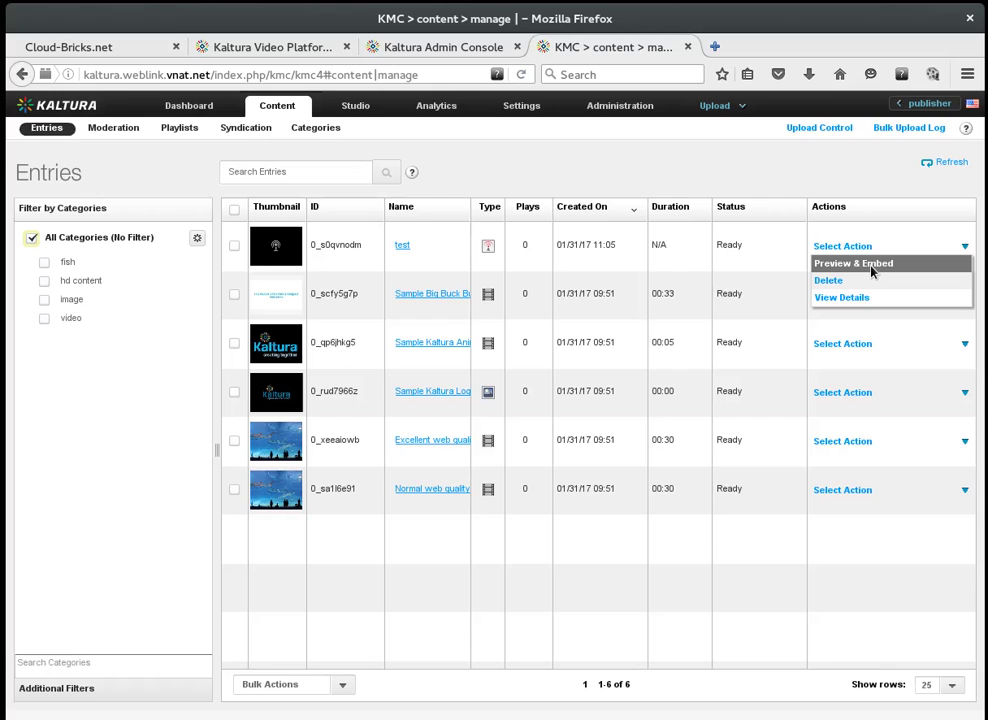
{"action": "left_click", "coordinate": [871, 266]}
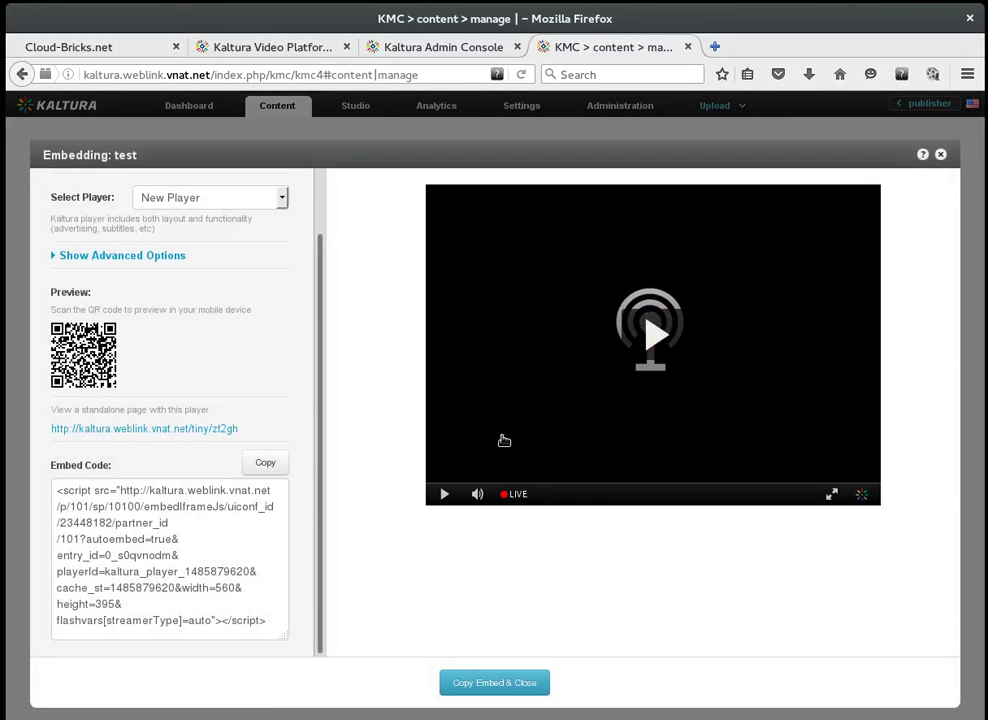
{"action": "left_click", "coordinate": [653, 345]}
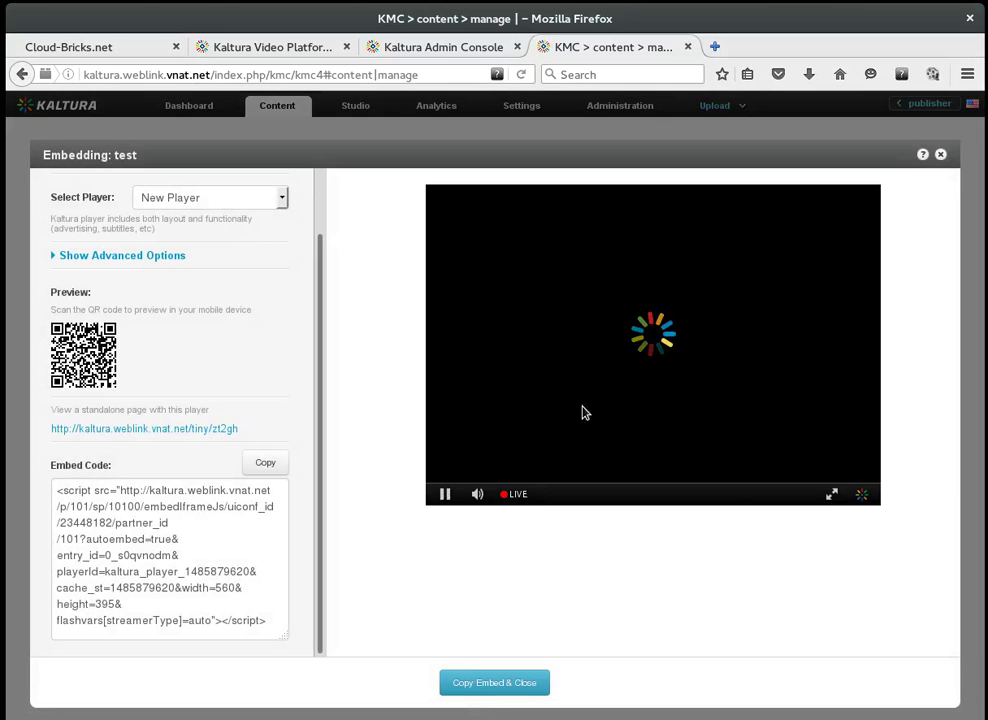